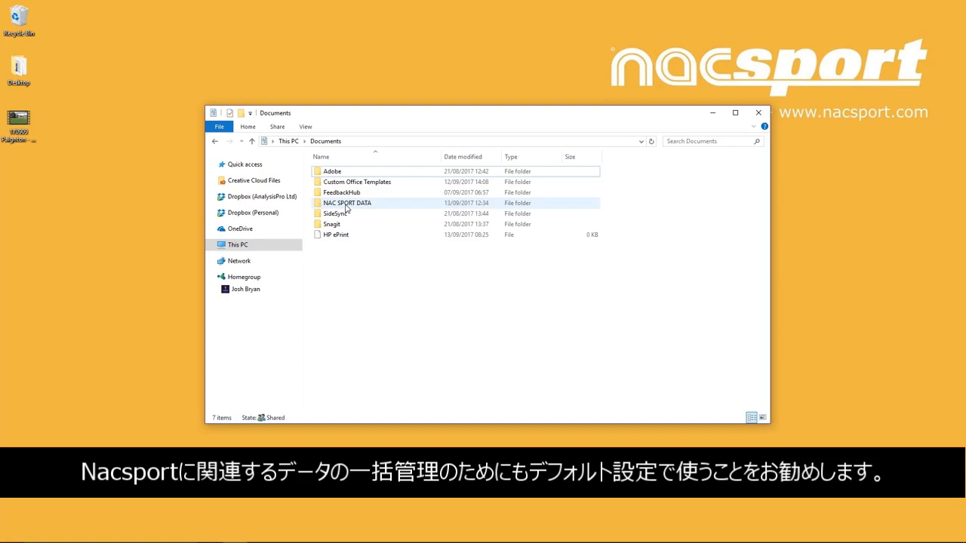
Browse the NAC SPORT DATA folder to the Categories folder and the My DBs folder inside Databases Nacsport
double_click(347, 207)
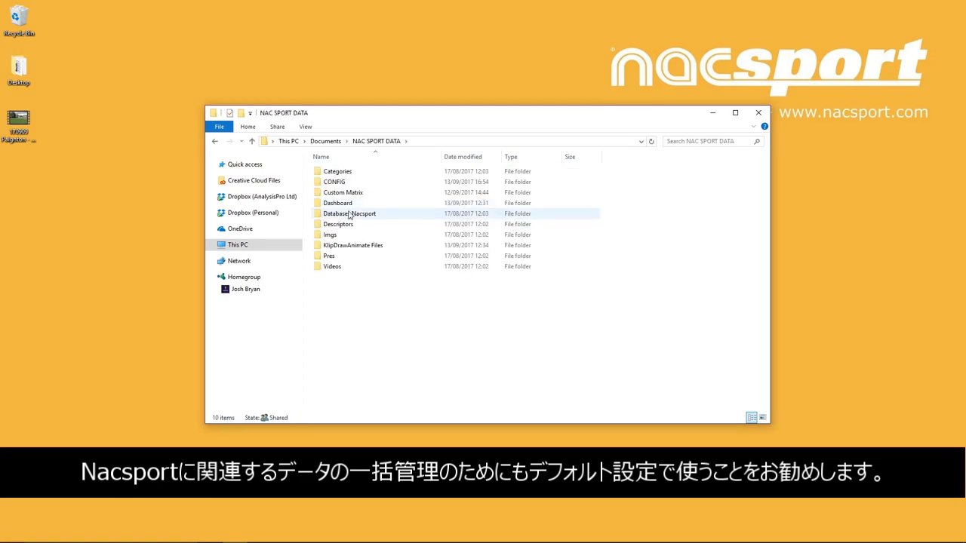
left_click(348, 174)
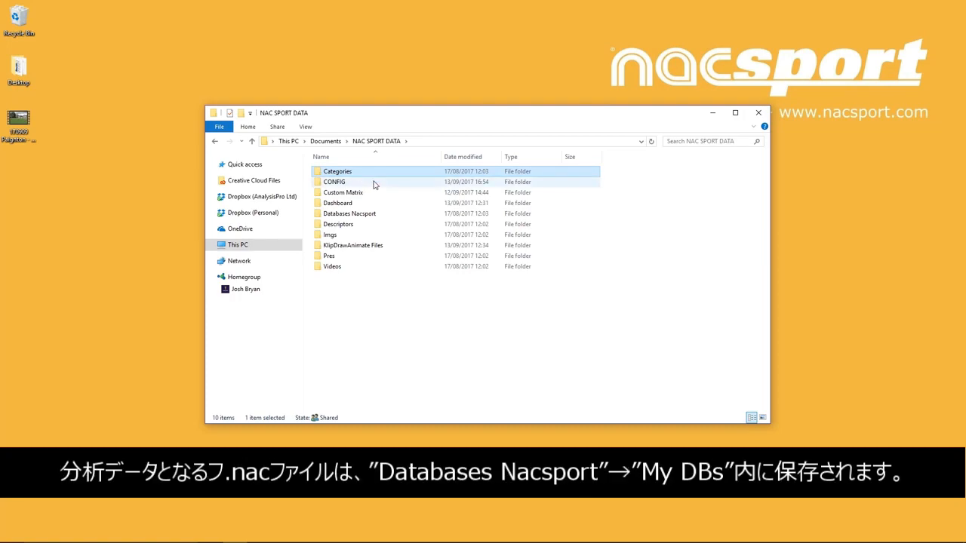
left_click(385, 218)
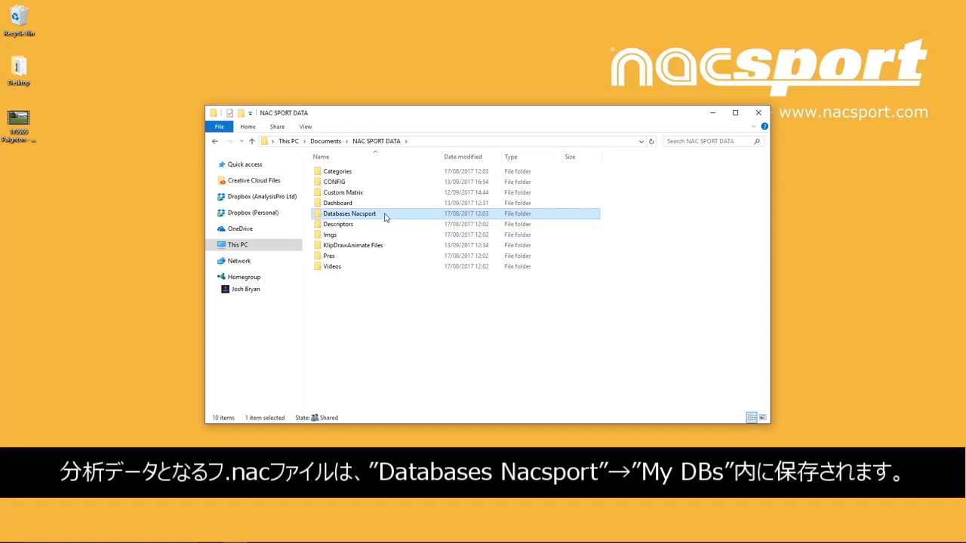
double_click(385, 218)
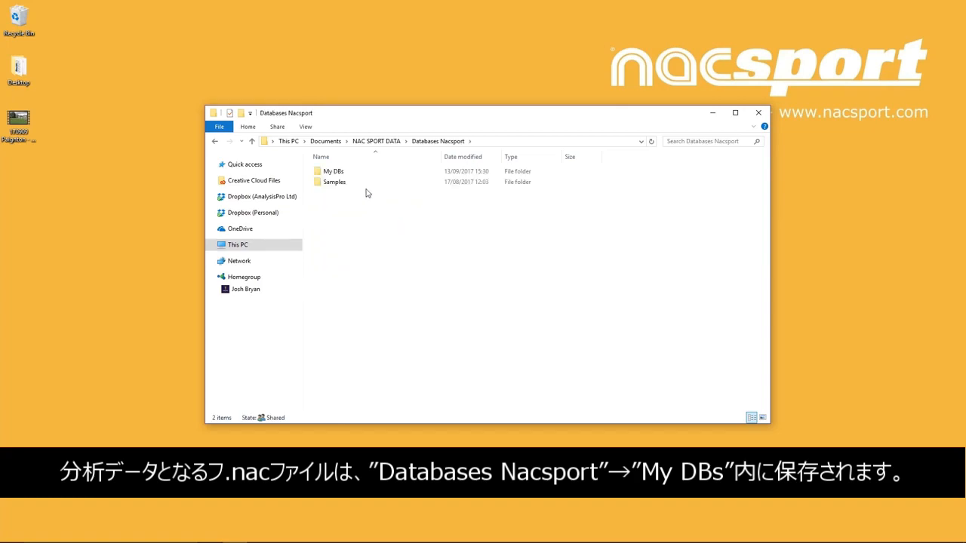
left_click(360, 177)
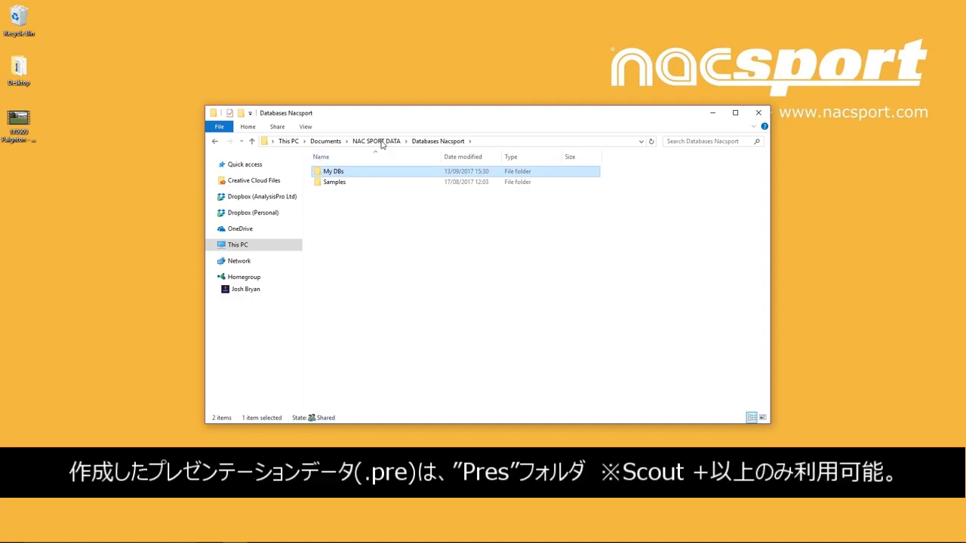
Return to the NAC SPORT DATA folder, locate its Pres folder, and close the file window
left_click(376, 141)
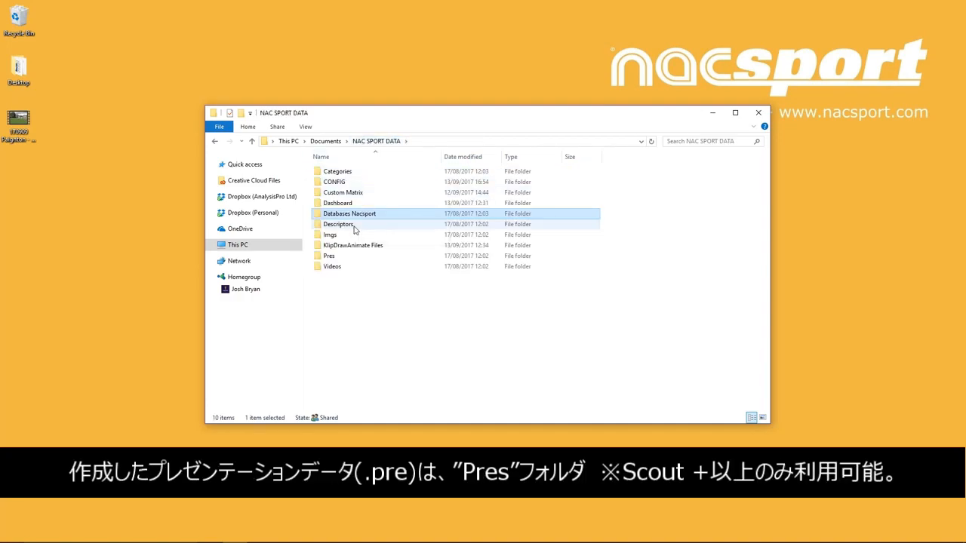
left_click(342, 257)
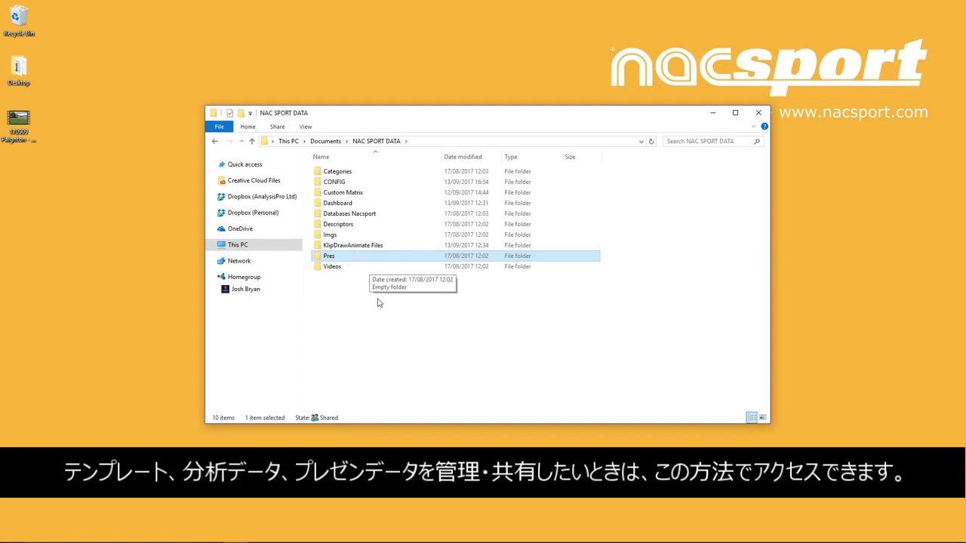
left_click(384, 323)
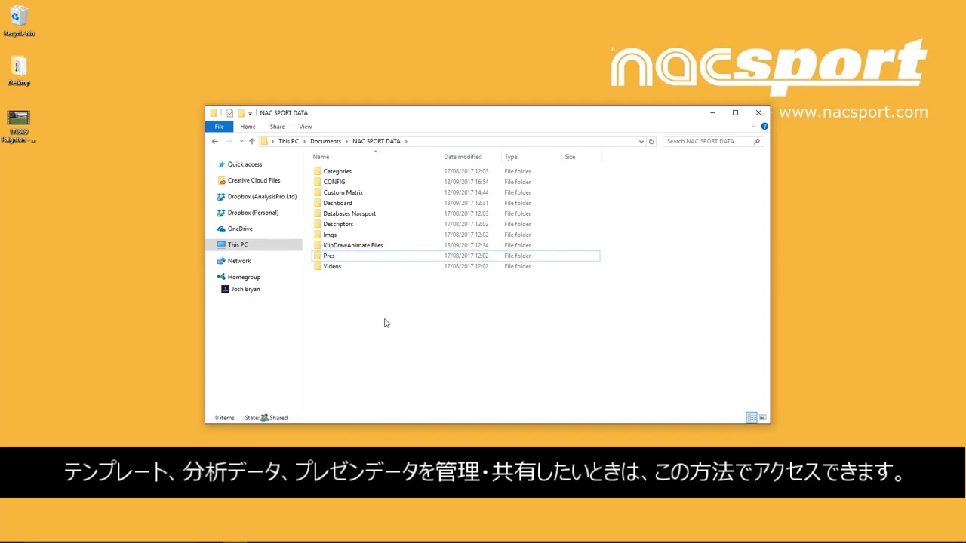
left_click(758, 112)
Launch Nacsport in English and set the language selection not to be shown again
left_click(338, 534)
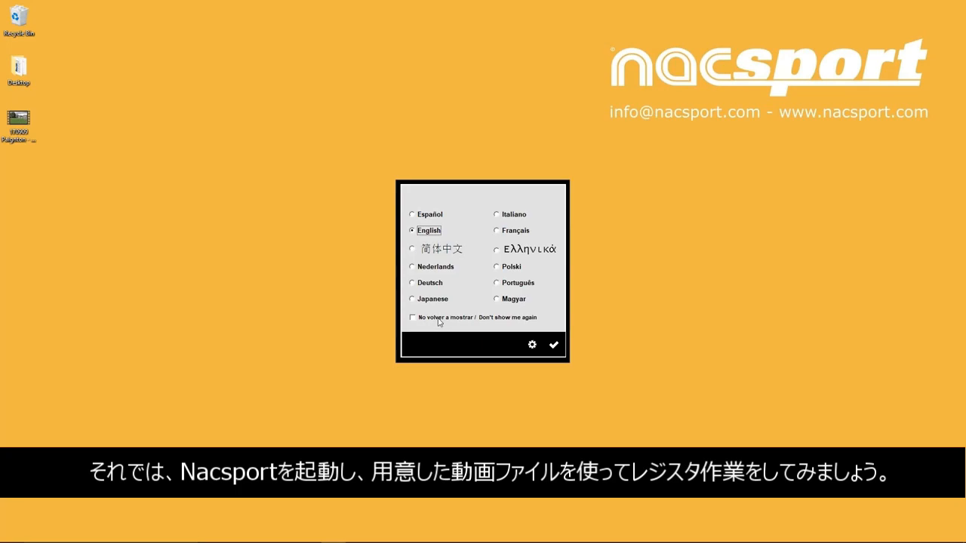
left_click(442, 318)
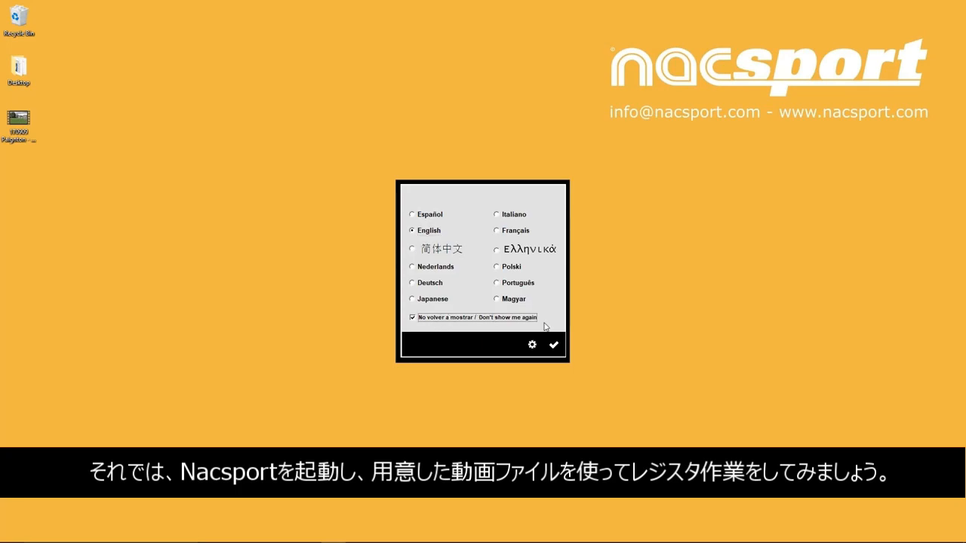
left_click(554, 345)
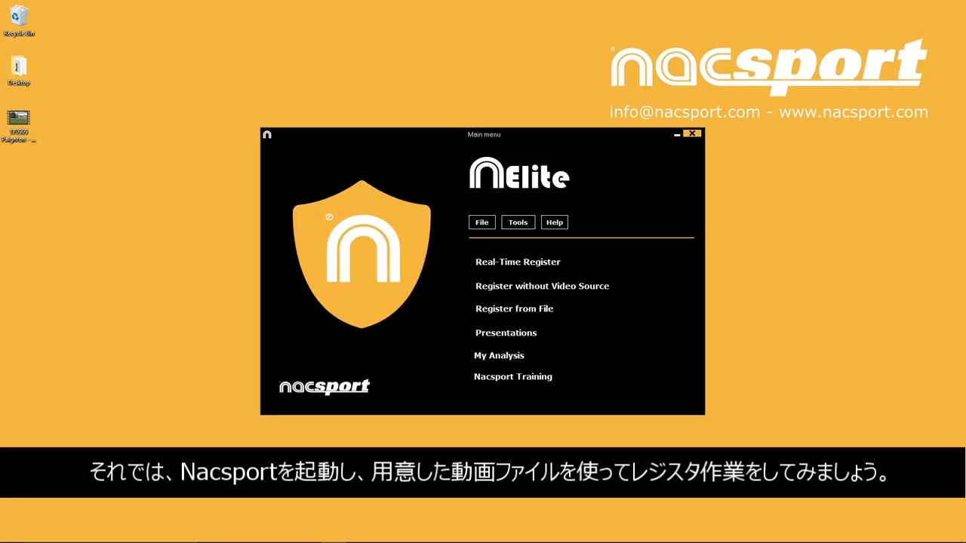
Start a register from file using the video 170909 Paignton - St Austell.mp4 on the Desktop
left_click(519, 311)
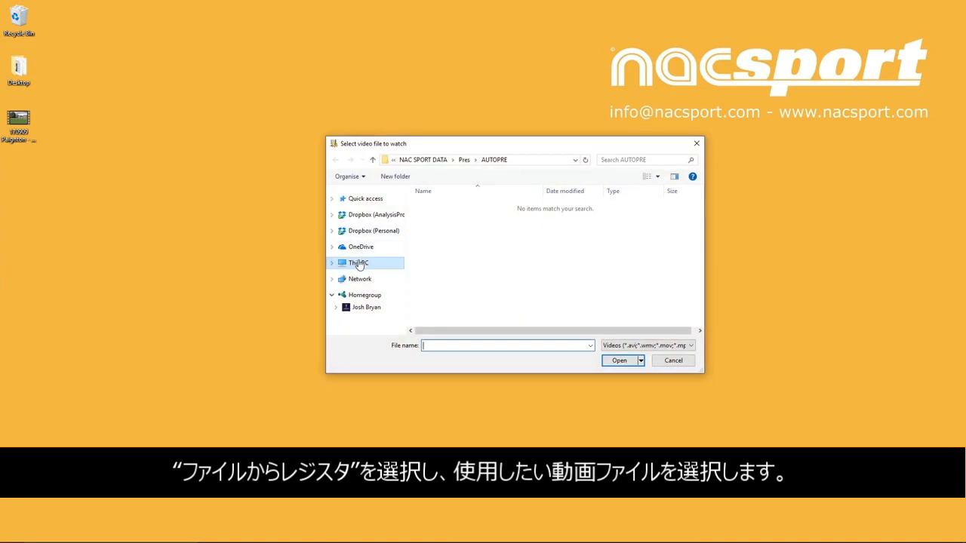
left_click(332, 266)
left_click(360, 224)
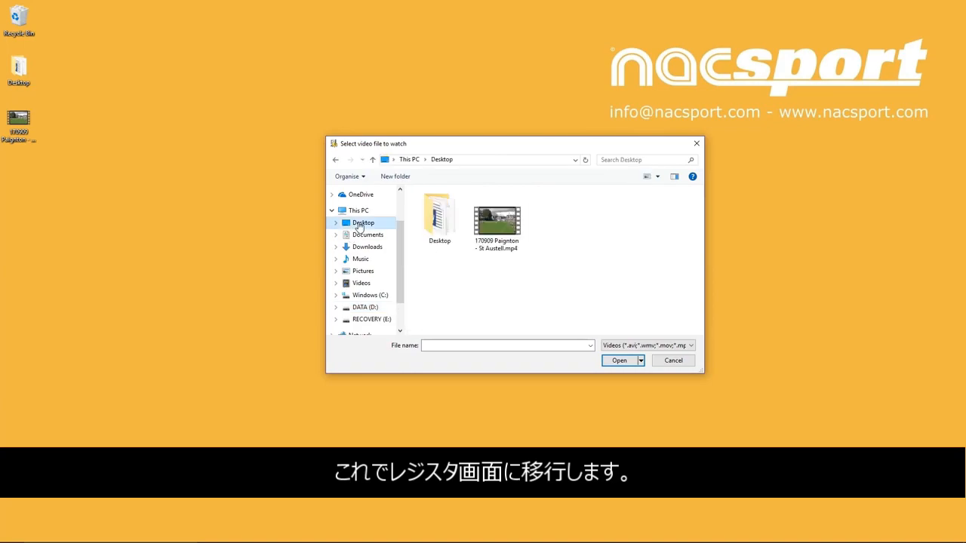
left_click(499, 230)
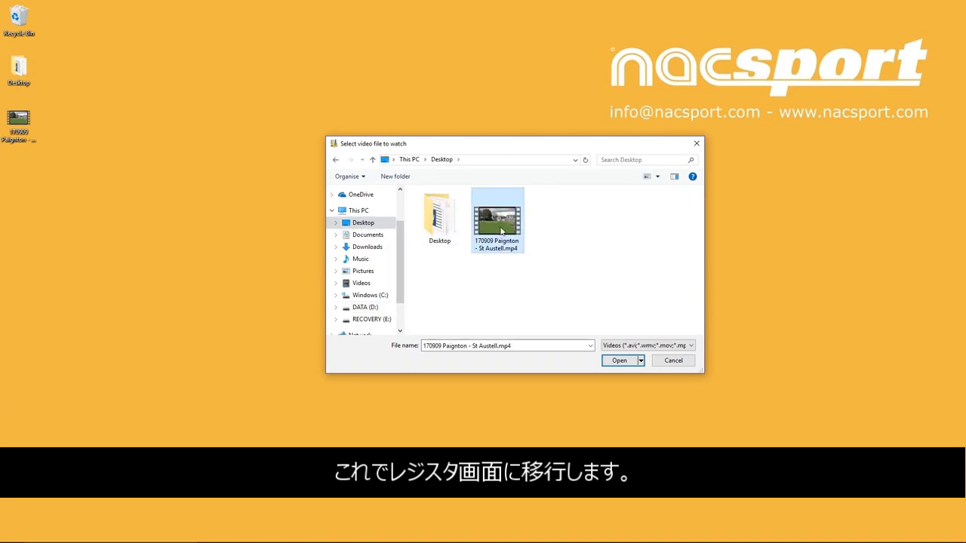
left_click(613, 360)
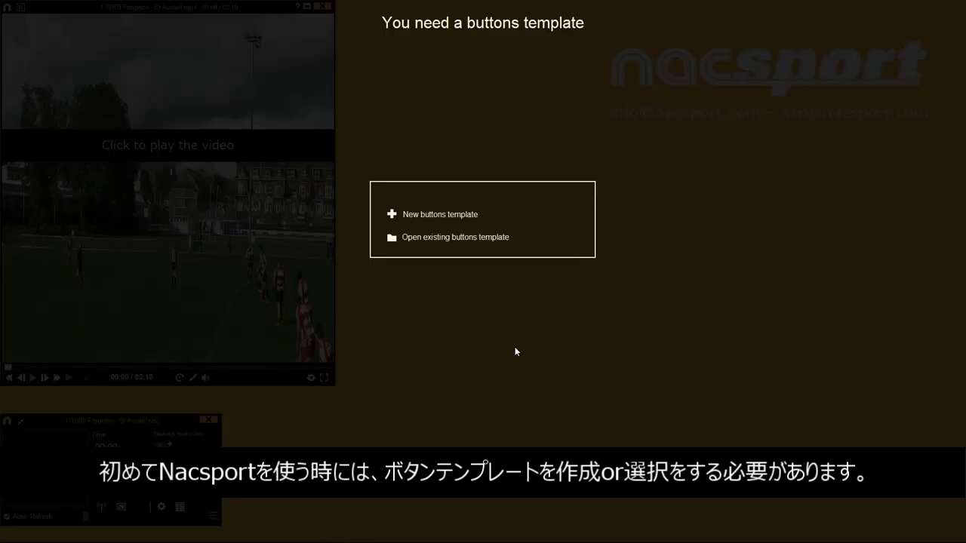
Create a new buttons template containing two category buttons in an upper row and two descriptor buttons below them
left_click(424, 218)
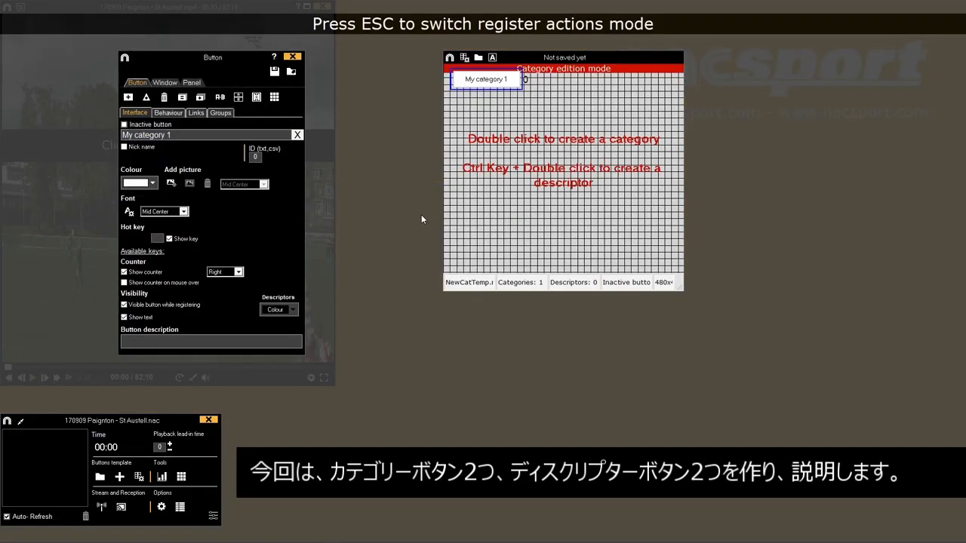
left_click_drag(535, 58, 576, 59)
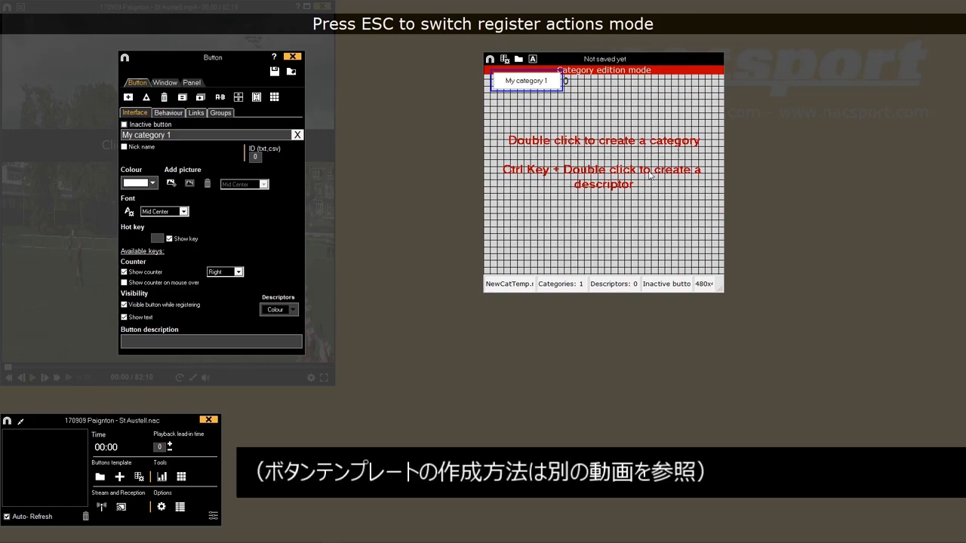
double_click(652, 85)
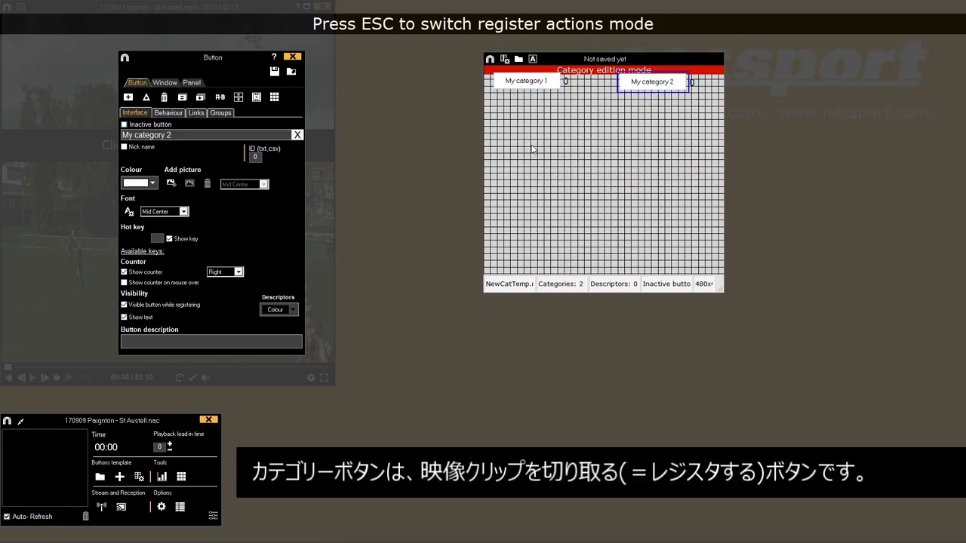
double_click(532, 144)
double_click(647, 147)
mouse_move(536, 84)
left_mouse_down()
mouse_move(540, 106)
mouse_move(532, 101)
left_mouse_up()
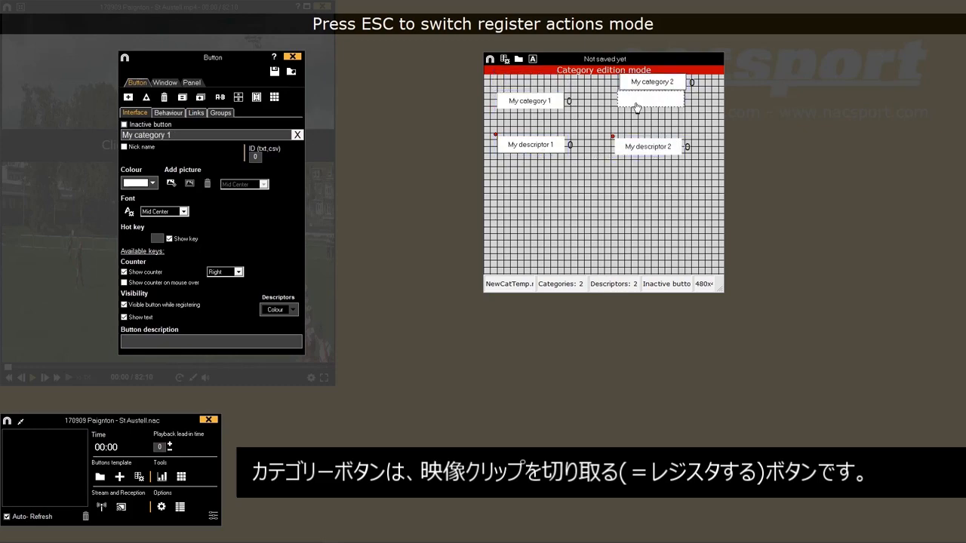
Name the two category buttons Action 1 and Action 2, and the two descriptor buttons Good and Bad
left_click(530, 100)
type("Action 1")
left_click(651, 101)
type("Action 2")
left_click(530, 144)
type("Good")
left_click(640, 145)
type("Bad")
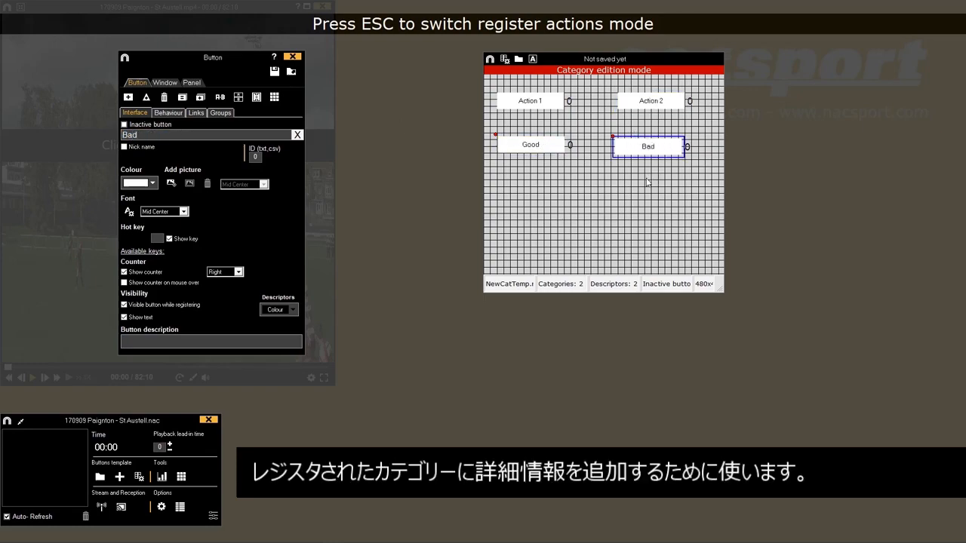
Colour the Good button green, the Bad button red, and both Action buttons cyan
left_click(530, 144)
left_click(147, 183)
left_click(154, 237)
left_click(650, 141)
left_click(147, 183)
left_click(128, 228)
left_click(530, 100)
left_click_drag(492, 80, 696, 122)
left_click(147, 182)
left_click(163, 237)
left_click(530, 105)
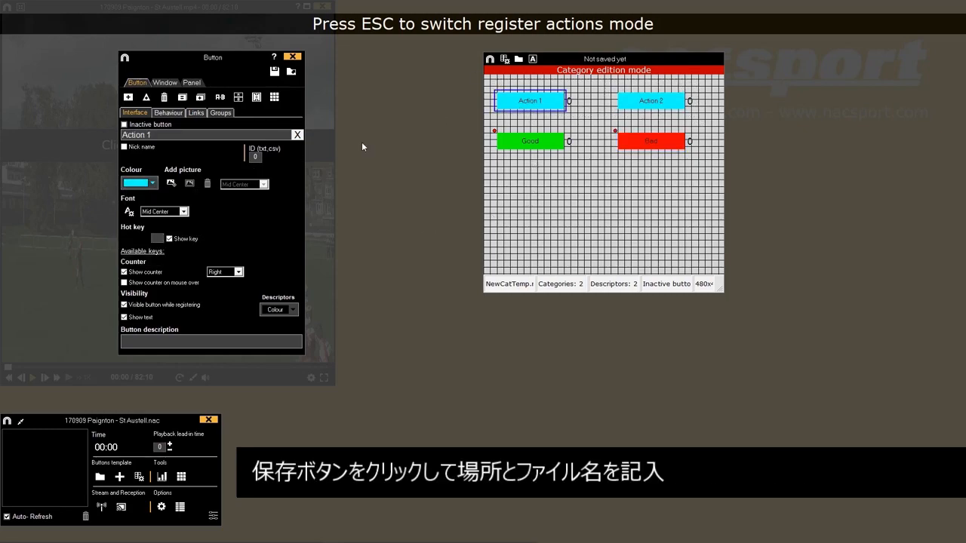
Enable manual mode for the Action 2 category, save the buttons template as "New template", and exit template editing
left_click(160, 112)
left_click(661, 104)
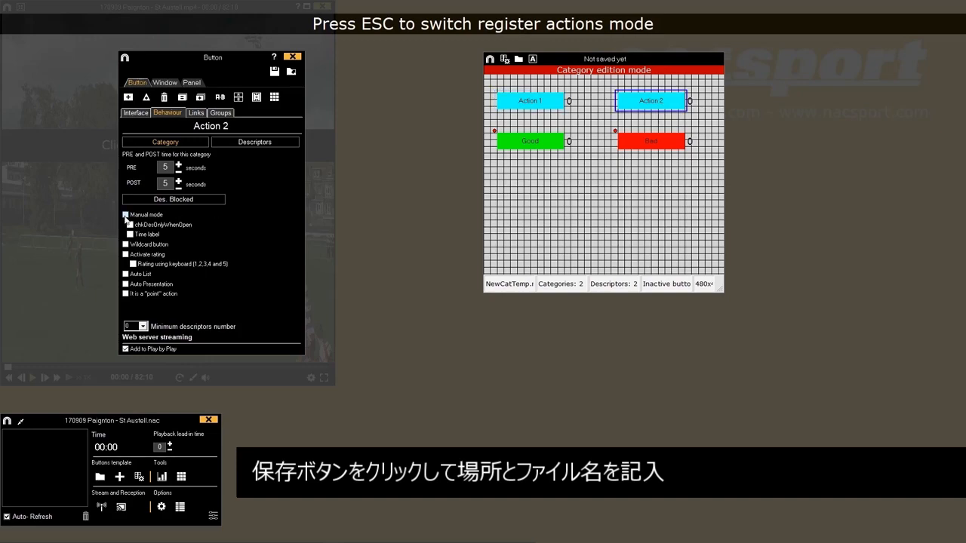
left_click(274, 72)
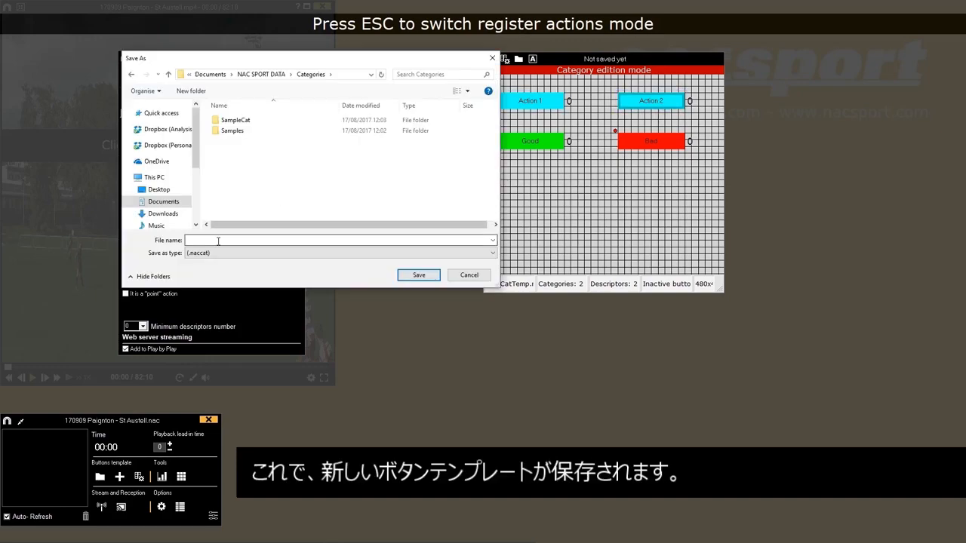
type("New templ")
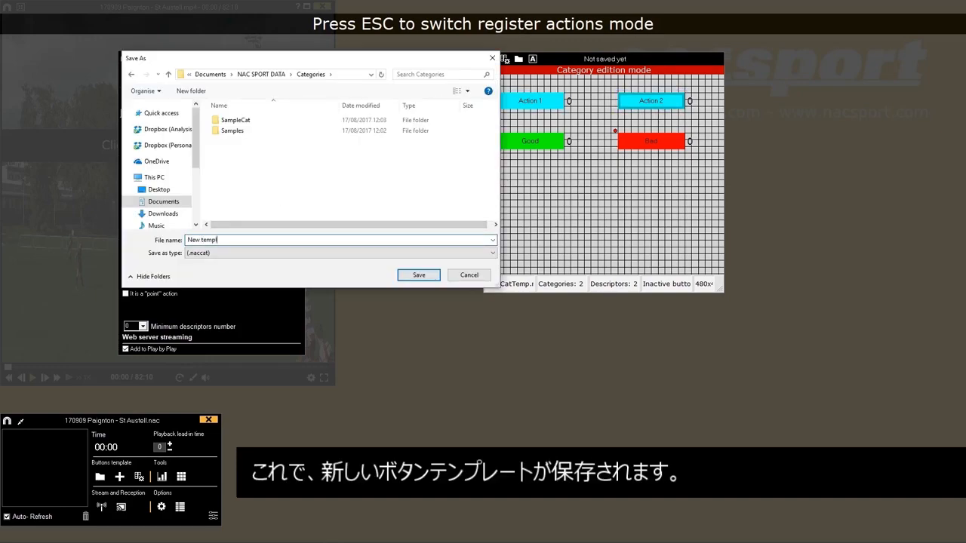
type("ate")
left_click(415, 276)
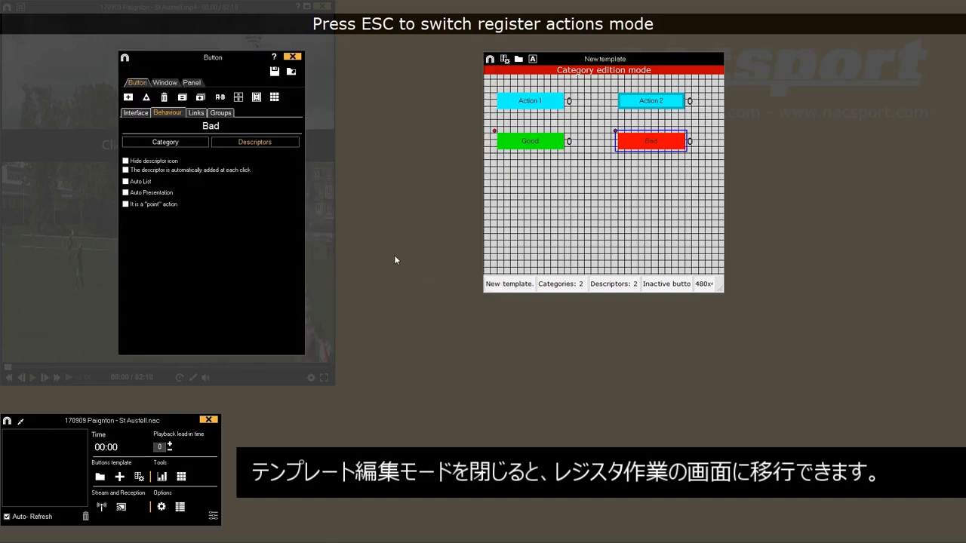
left_click(293, 57)
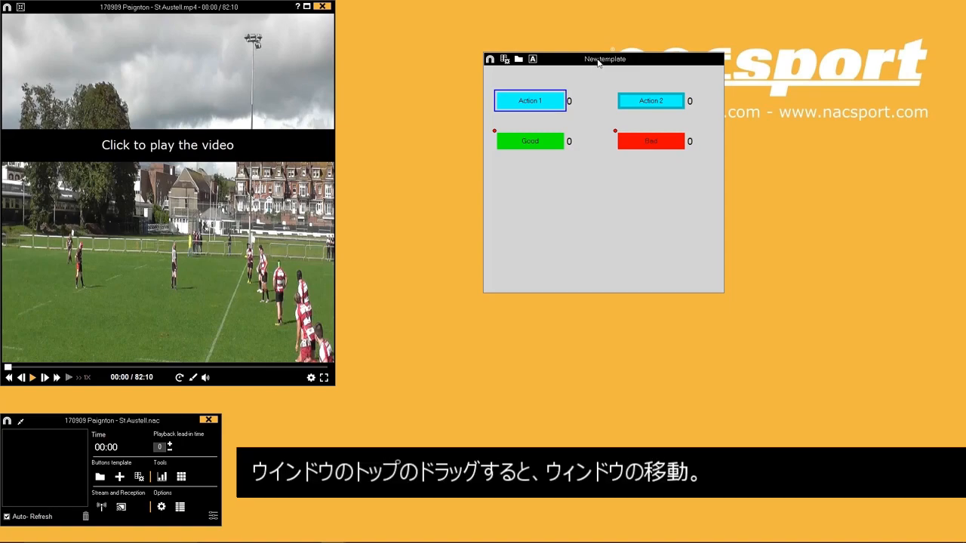
Move the buttons template window away from the video and widen the video window
left_click_drag(598, 62, 771, 150)
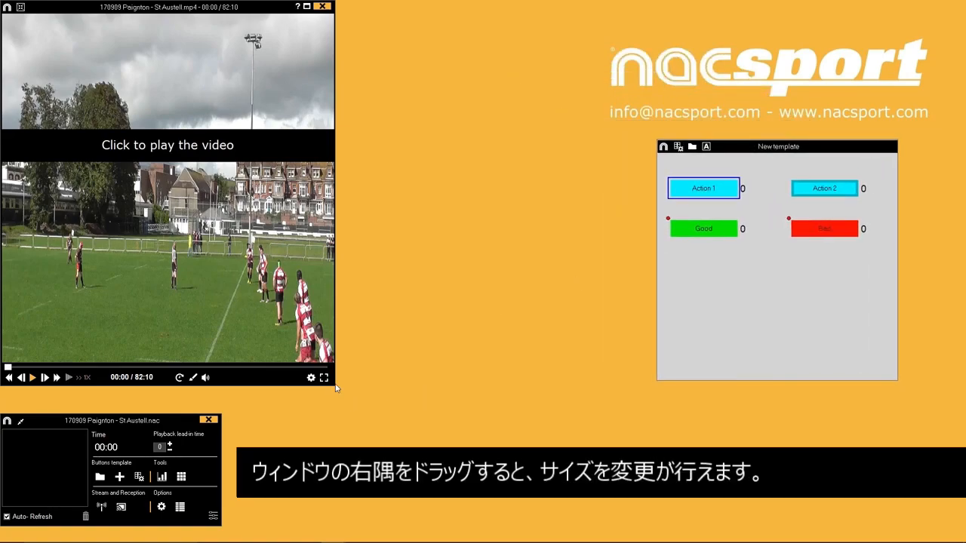
left_click_drag(334, 387, 507, 326)
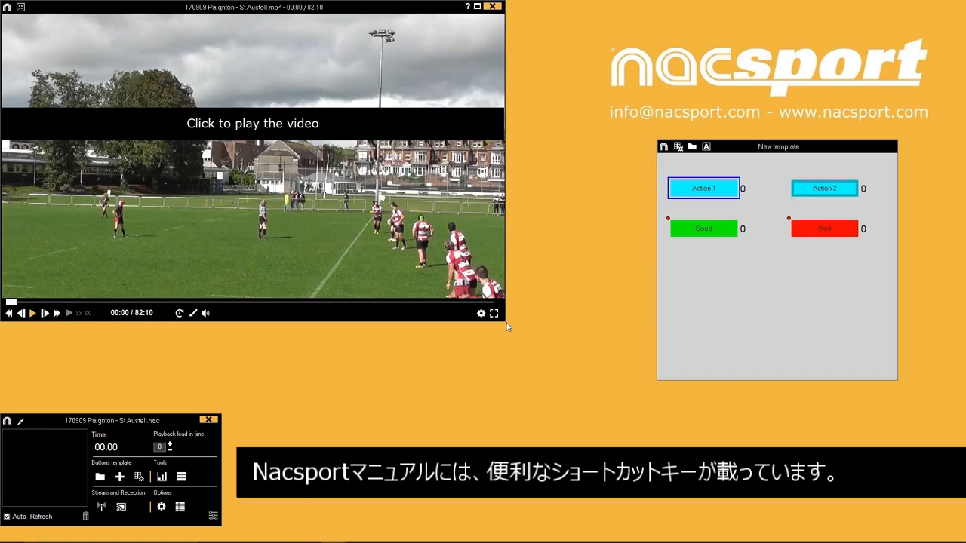
Play the match video briefly, pause it, and review the keyboard video control settings
left_click(271, 143)
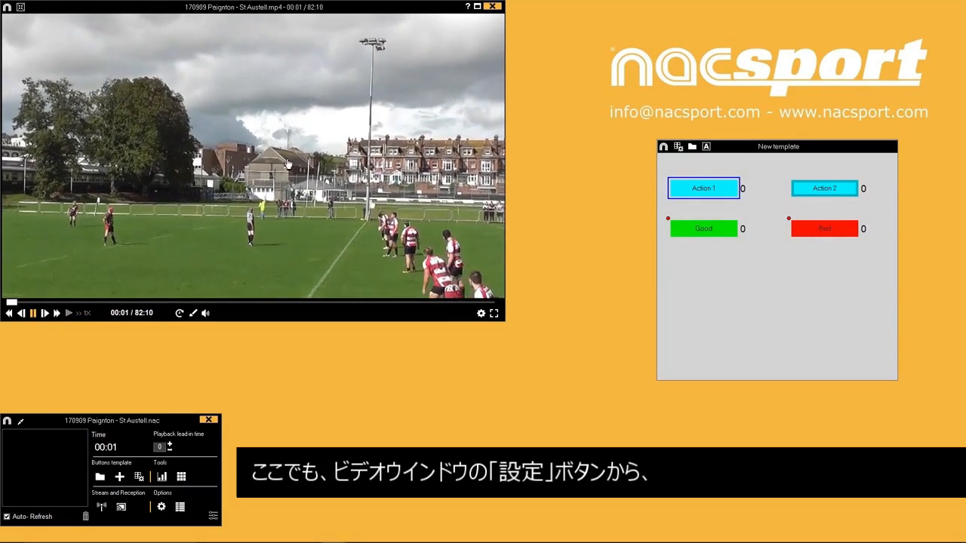
left_click(290, 163)
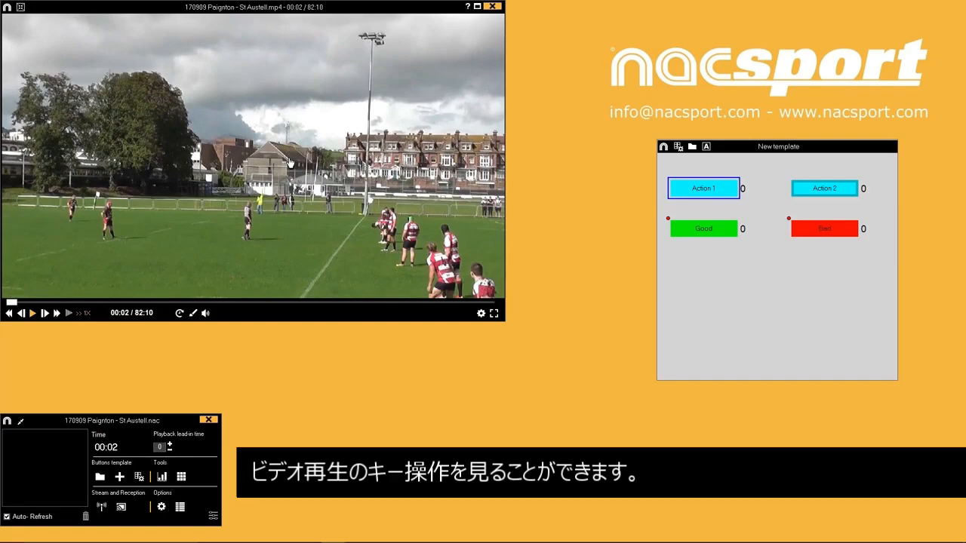
left_click(481, 315)
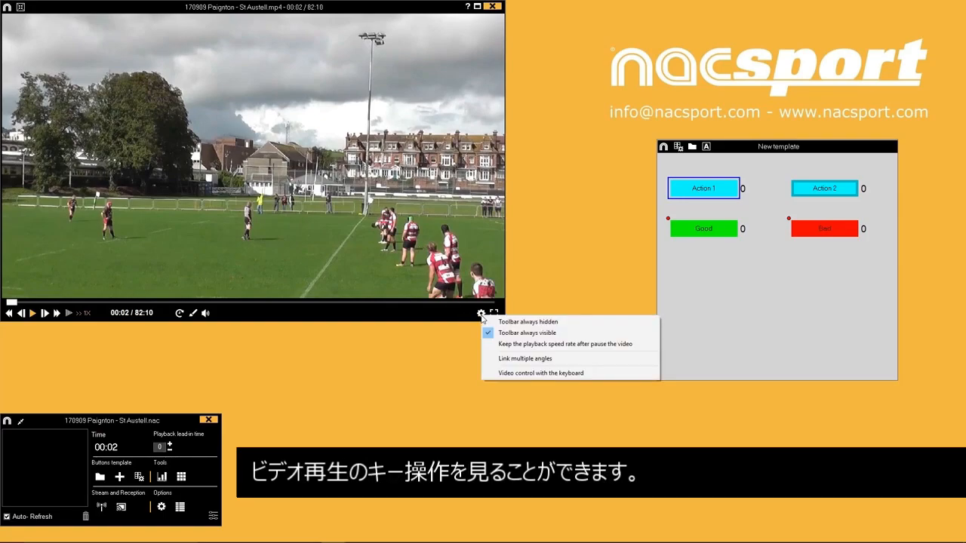
left_click(518, 373)
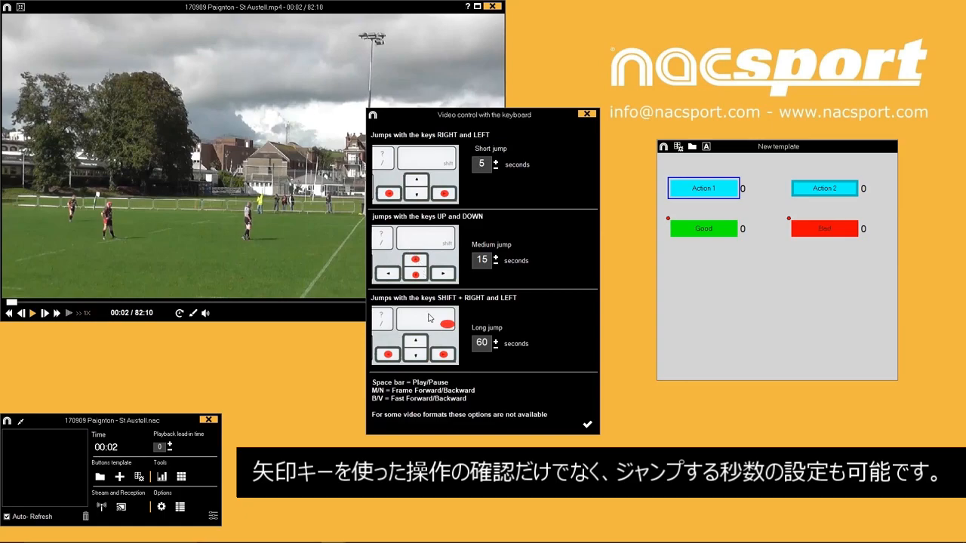
left_click(587, 114)
Test the playback shortcuts by playing, pausing and jumping through the match video
key("space")
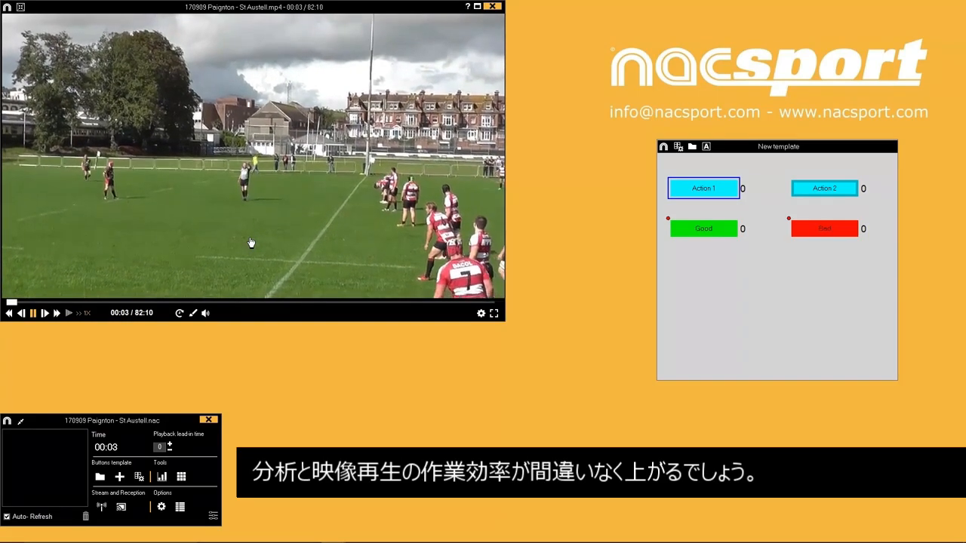
key("space")
key("space")
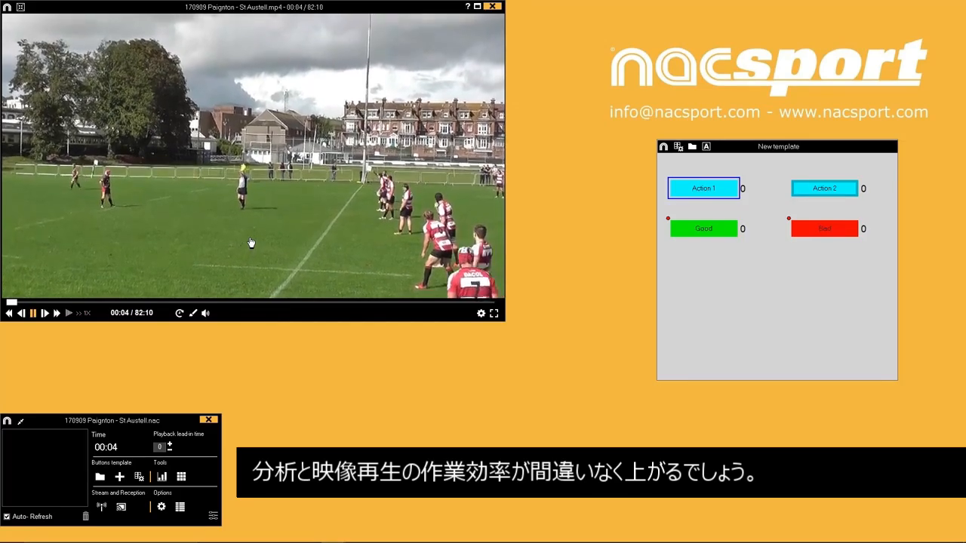
key("Up")
key("Up")
key("Up")
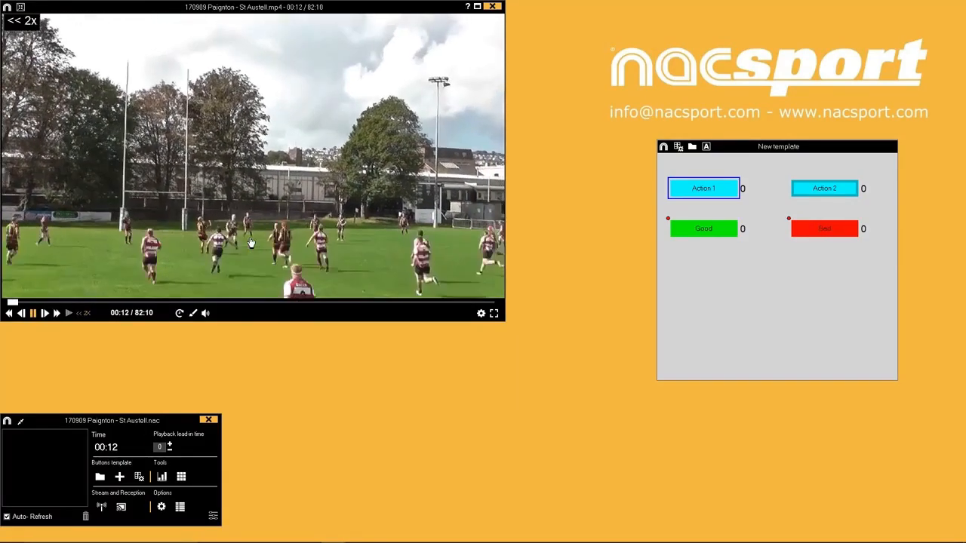
Resume the match video at normal speed and register an Action 1 clip at about 00:13 with the Good descriptor
key("space")
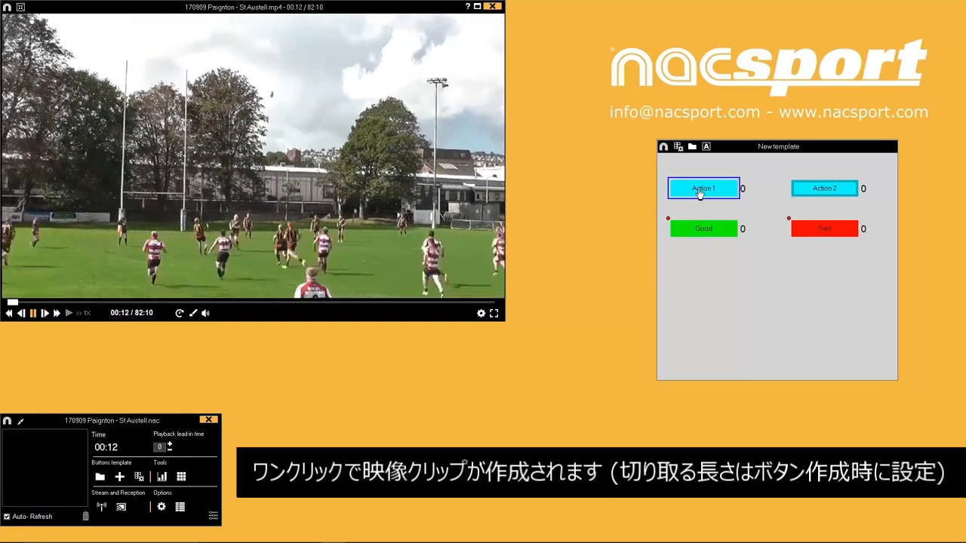
left_click(700, 194)
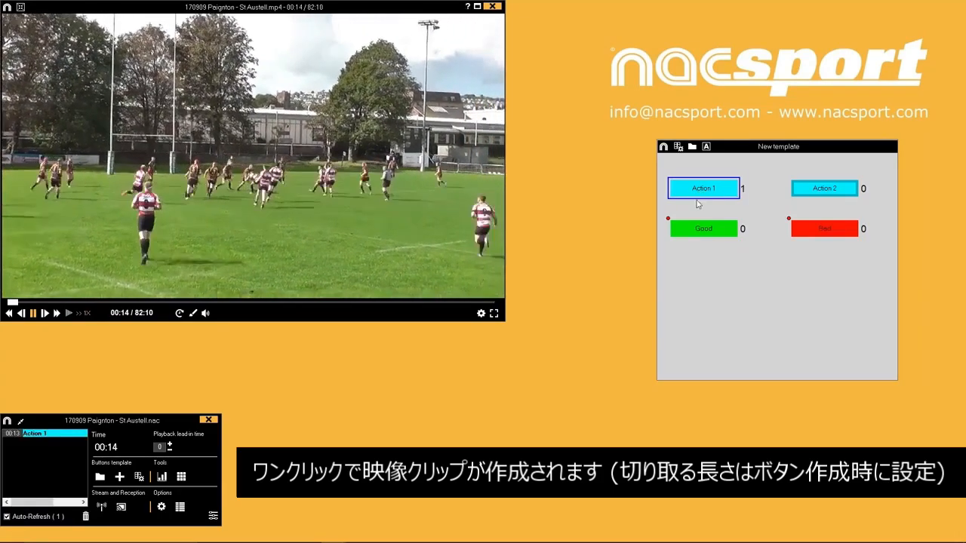
left_click(707, 233)
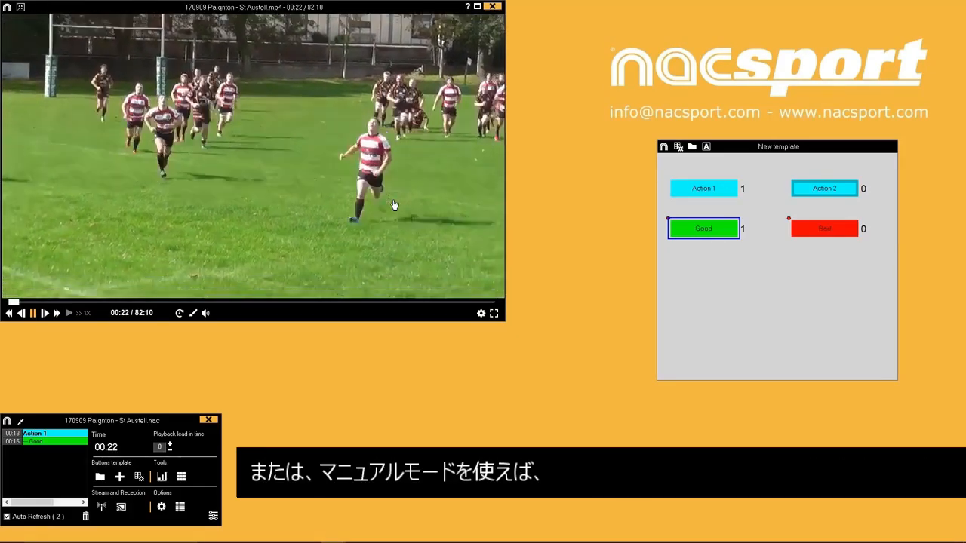
Register two manual-mode Action 2 clips, starting at about 00:25 and 00:37, adding the Good descriptor to each before ending it
left_click(821, 190)
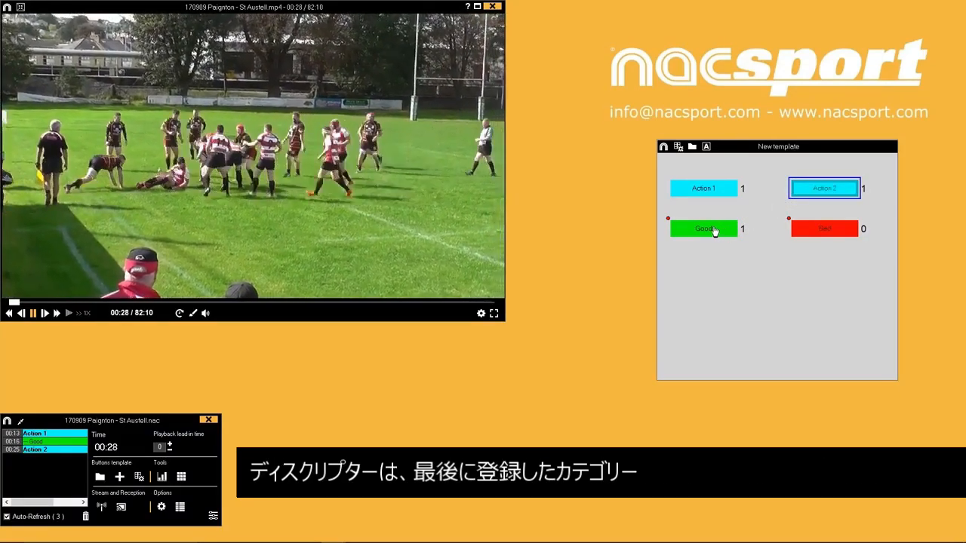
left_click(711, 233)
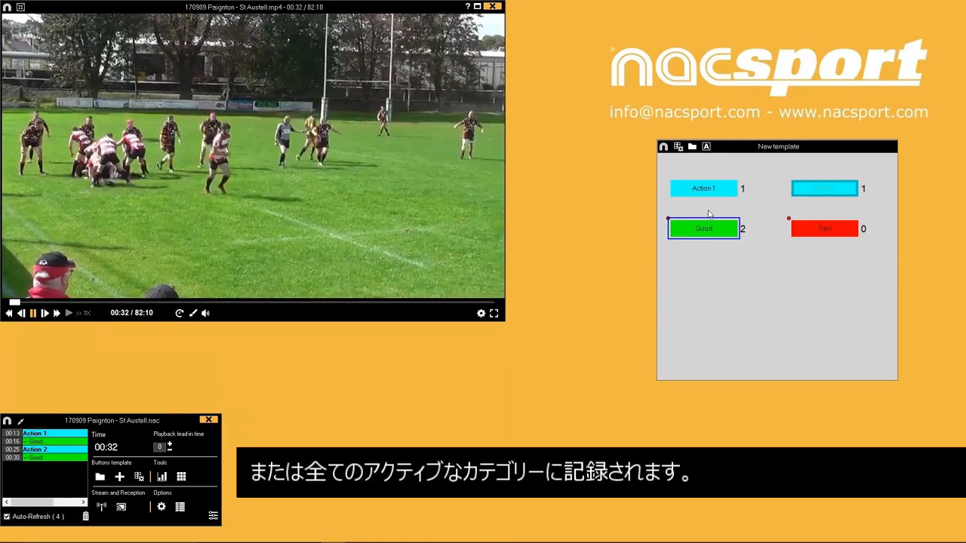
left_click(824, 192)
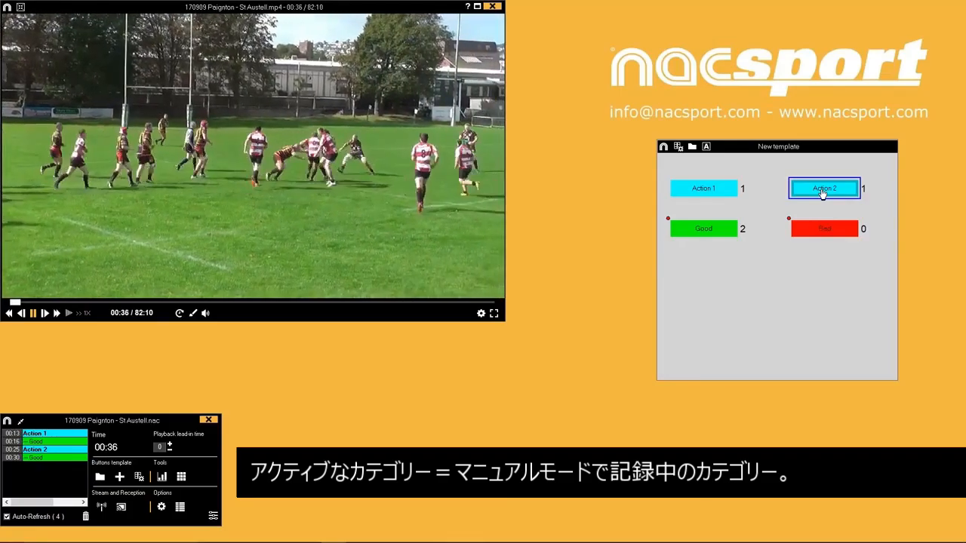
left_click(822, 193)
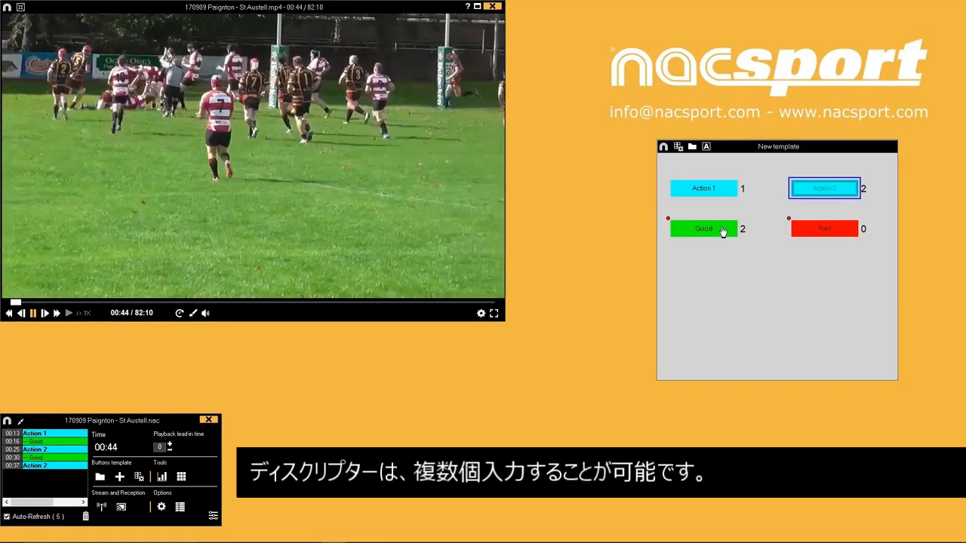
left_click(723, 231)
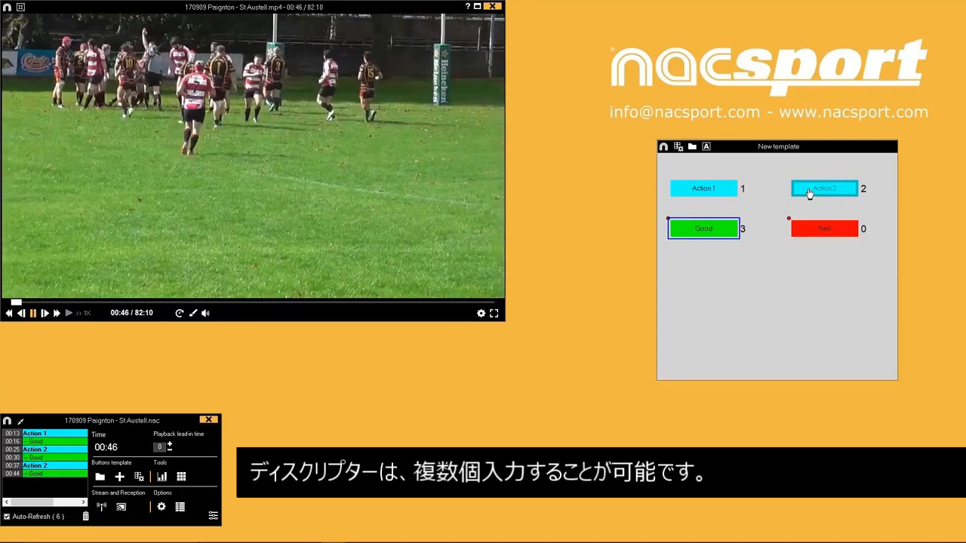
left_click(809, 193)
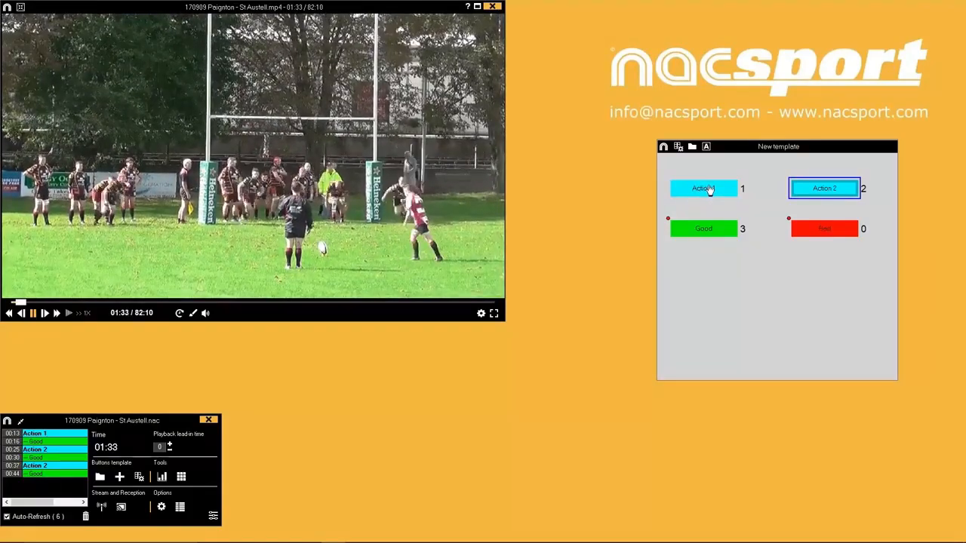
Register Action 1 with the Good descriptor at about 01:35 and Action 1 with the Bad descriptor at about 02:40
left_click(710, 190)
left_click(702, 229)
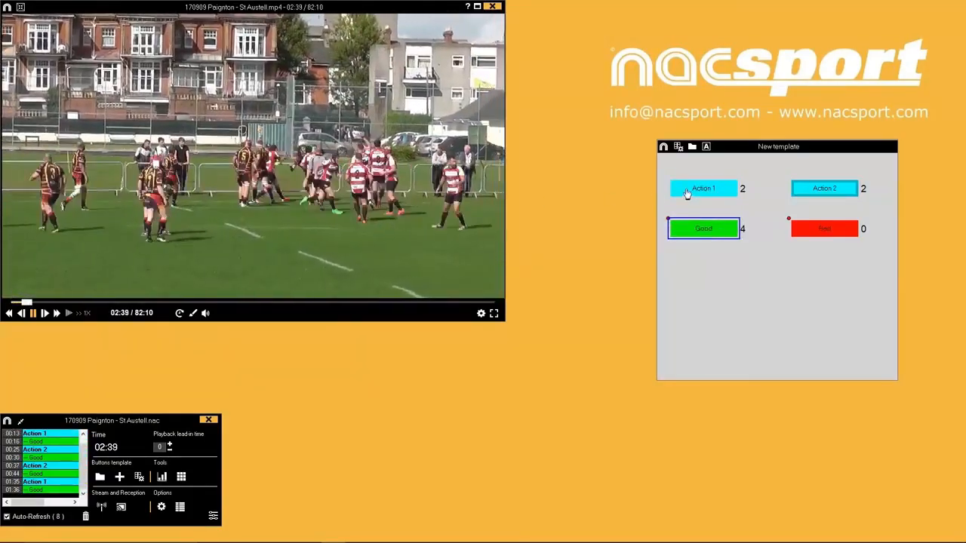
left_click(688, 192)
left_click(826, 229)
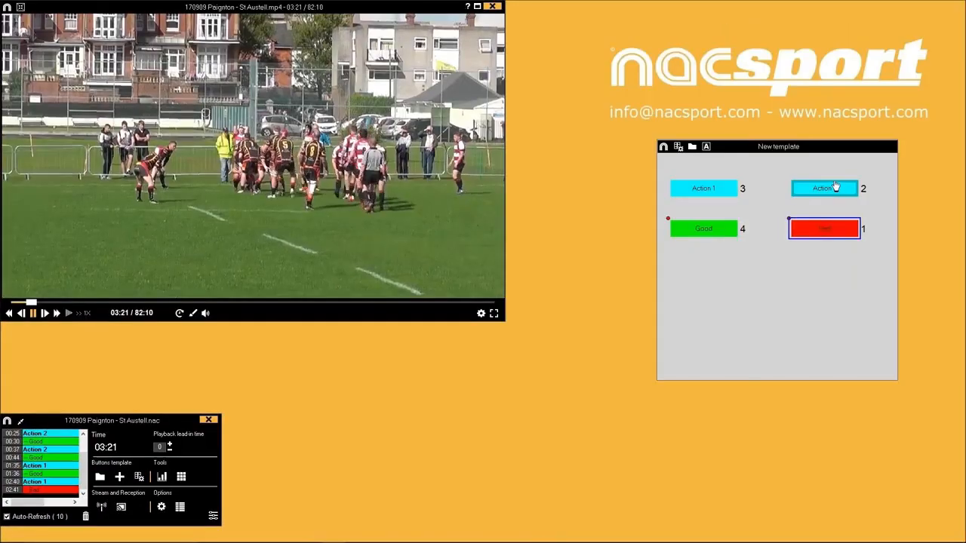
Start a manual Action 2 clip at about 03:22, add the Bad descriptor, and end the clip
left_click(835, 187)
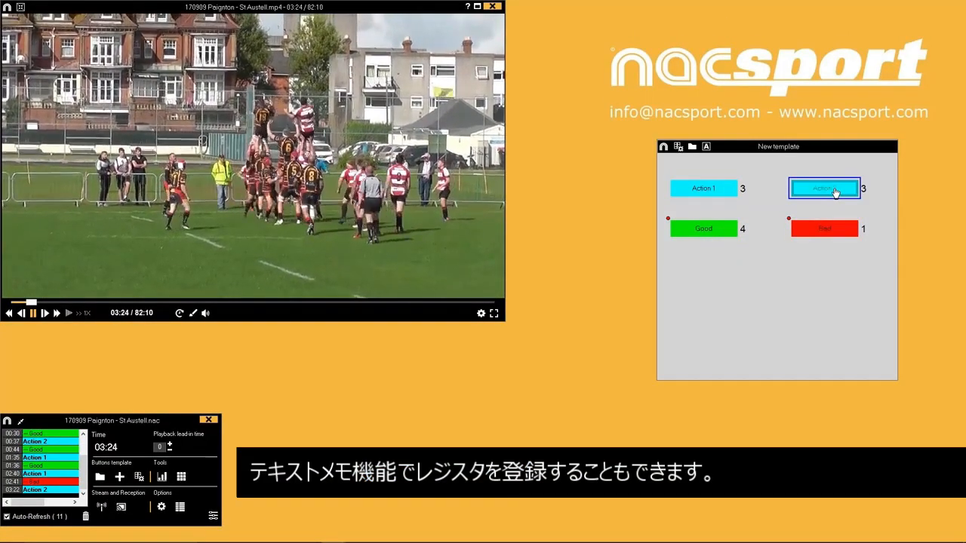
left_click(824, 229)
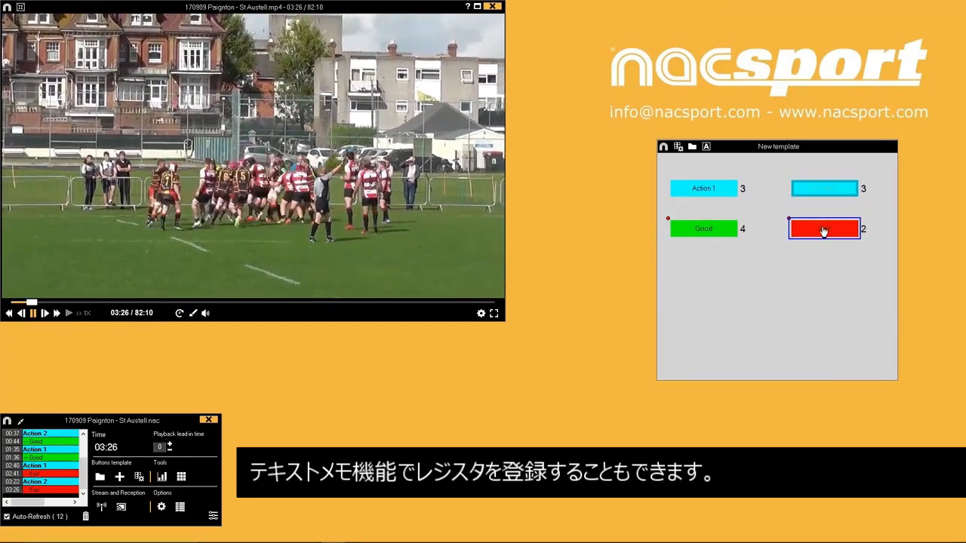
left_click(823, 193)
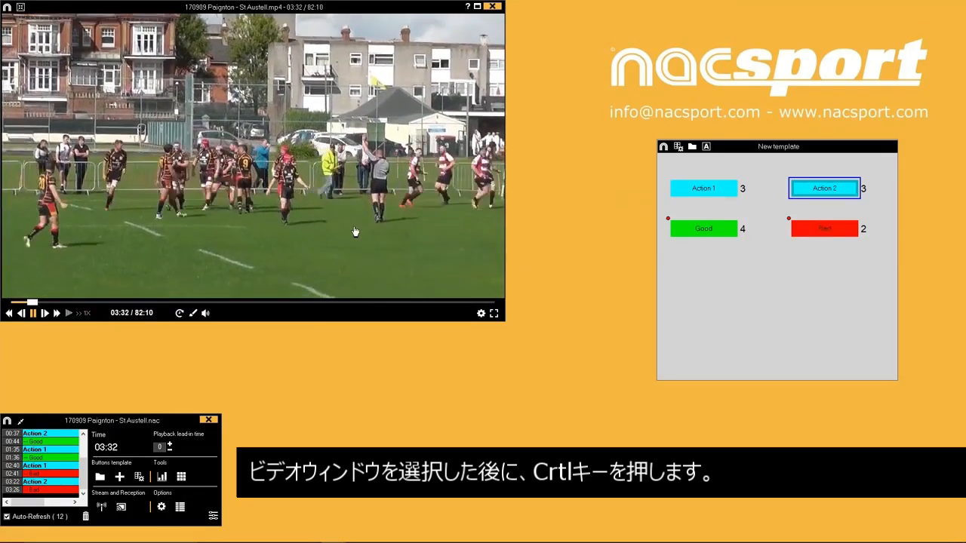
Add a My Notes register at 03:34 with the text "Referee decision was incorrect" and save it
key("ctrl")
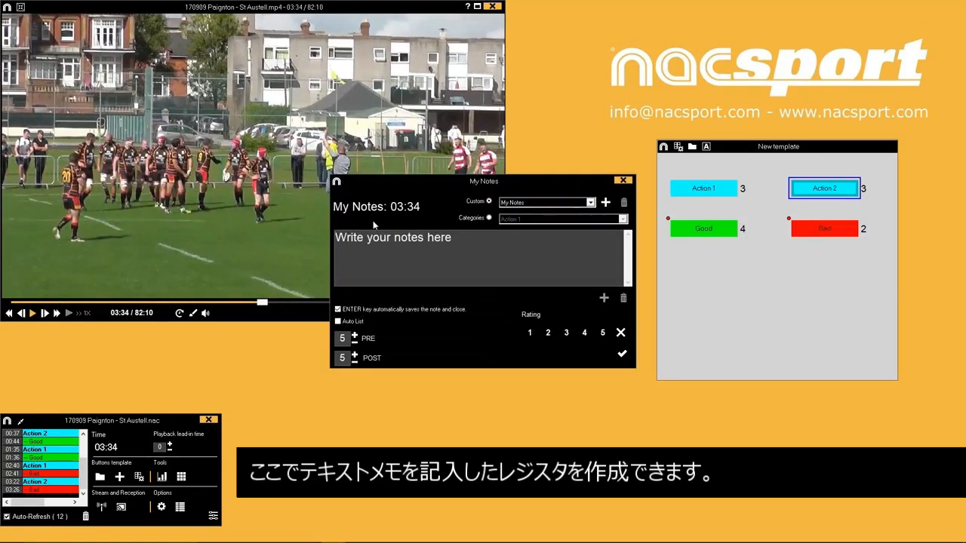
left_click(395, 243)
type("Refere")
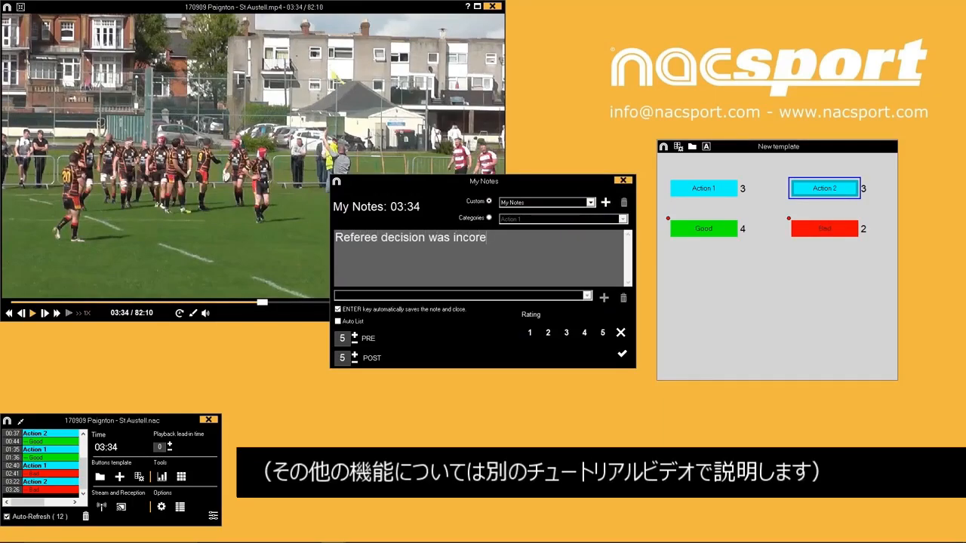
type("e decision was incorrect")
left_click(622, 354)
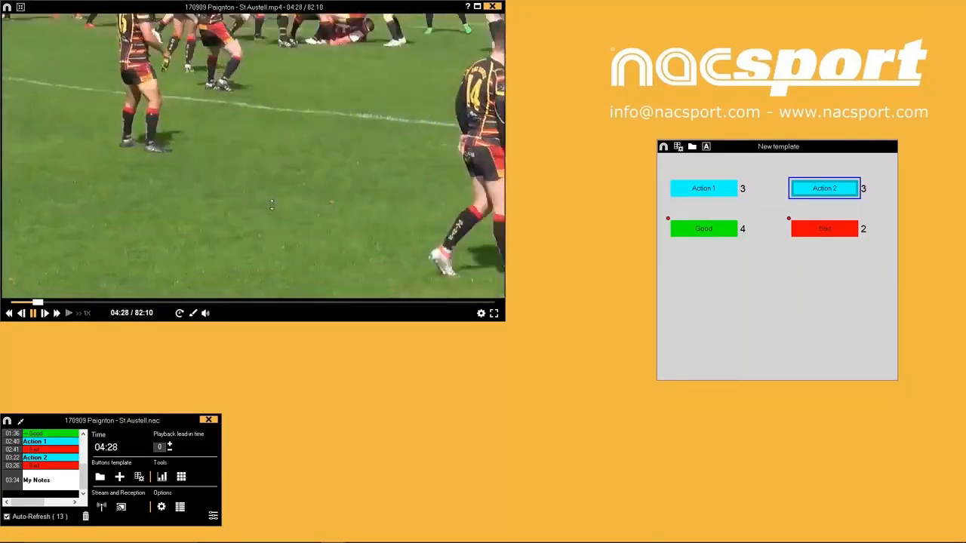
Save a My Notes register at 04:29 with the text "Focus on defence" and pause the video
type("nFocus on defence")
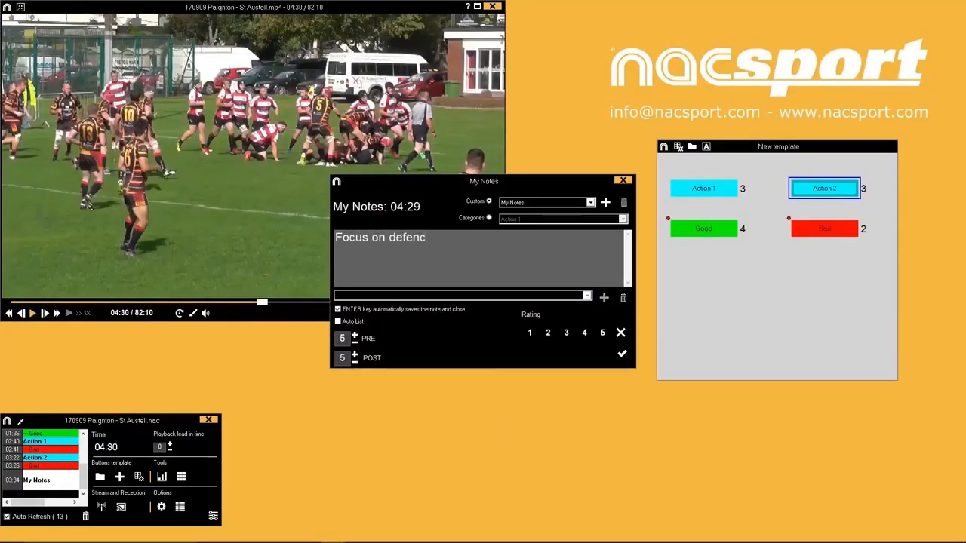
key("Return")
key("space")
Review the text notes attached to both My Notes registers in the register list and close the notes view
scroll(85, 461, "up", 5)
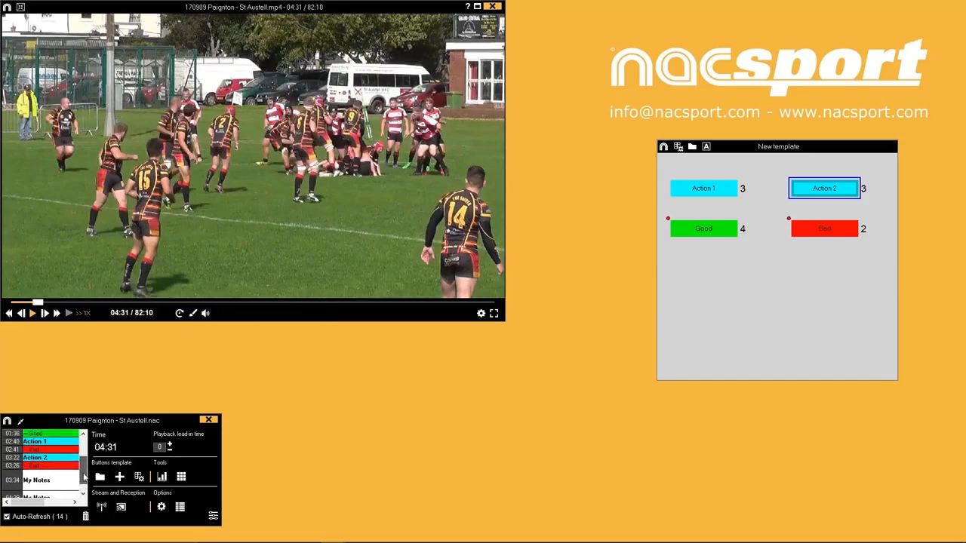
scroll(85, 461, "down", 5)
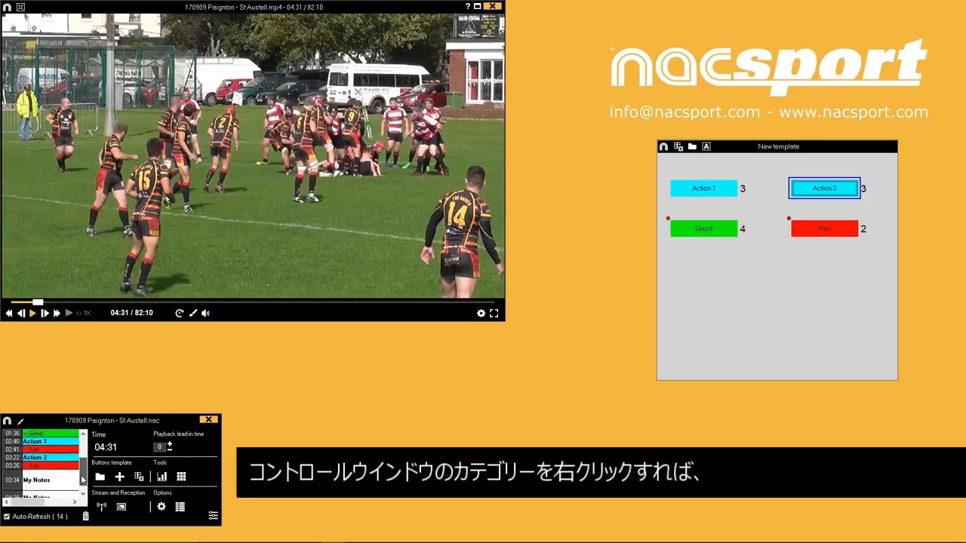
right_click(54, 475)
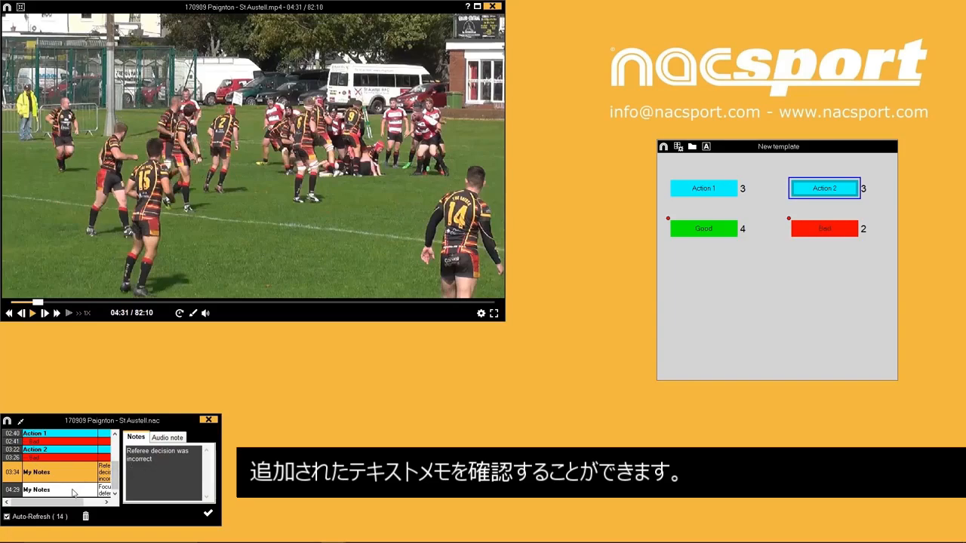
left_click(74, 493)
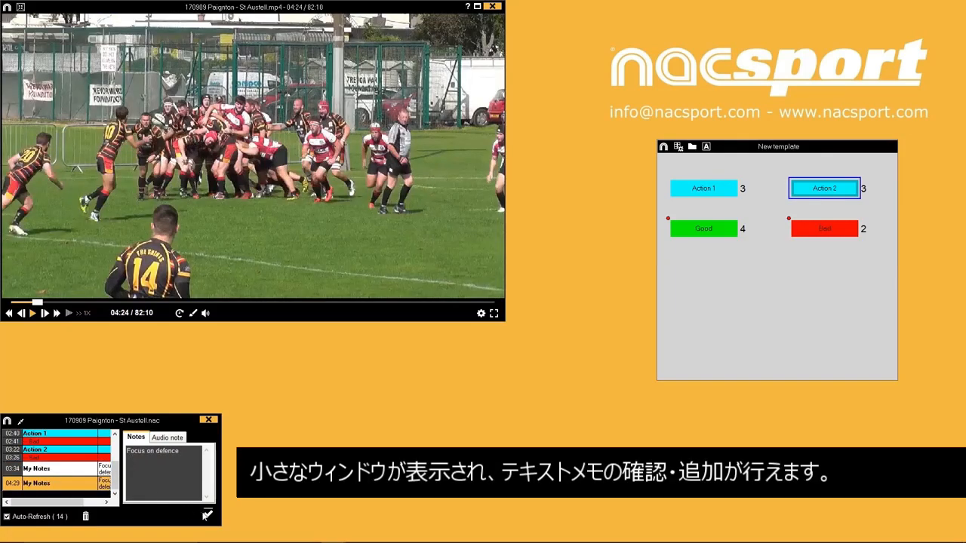
left_click(207, 516)
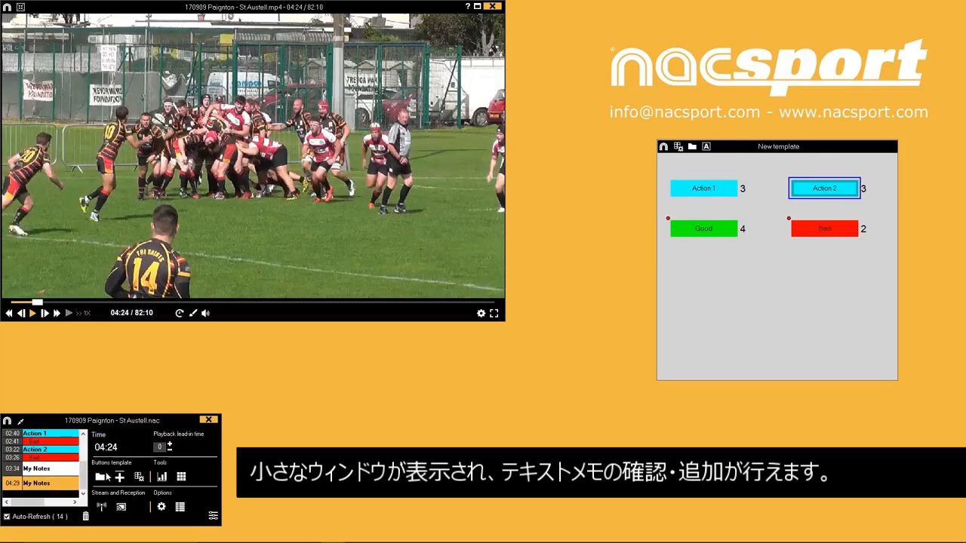
Add the note "Throw needs to be higher" to the Action 2 register at 03:22 and confirm it
left_click(47, 450)
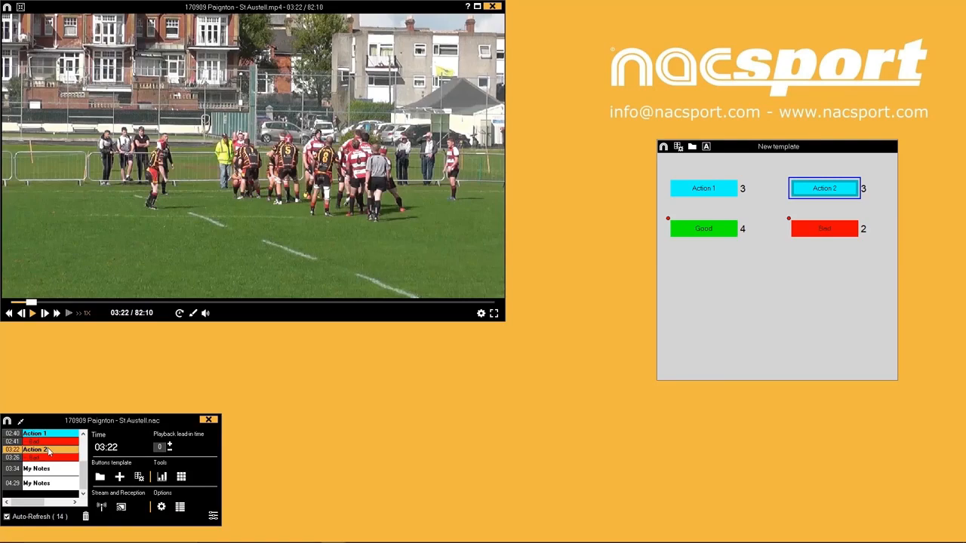
left_click(49, 451)
left_click(138, 464)
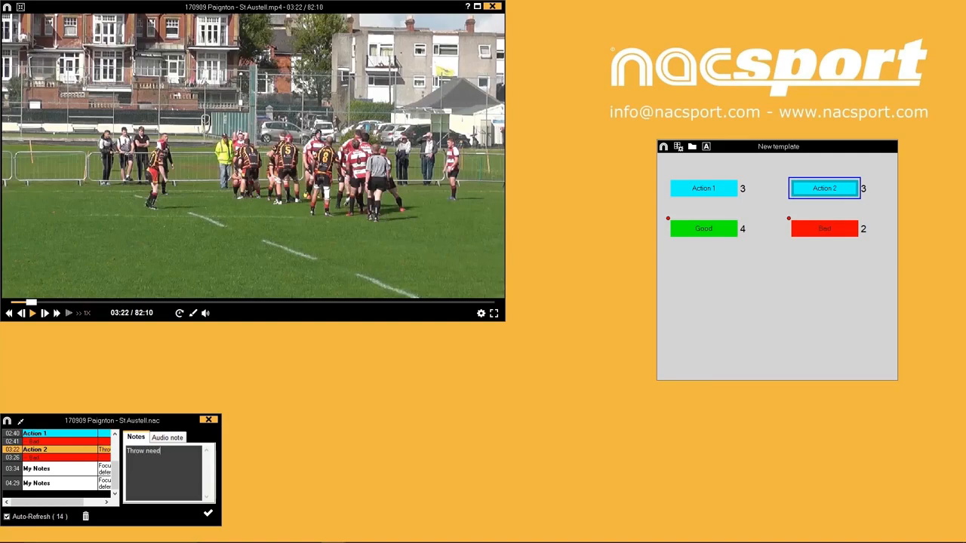
type("Throw needs to be higher")
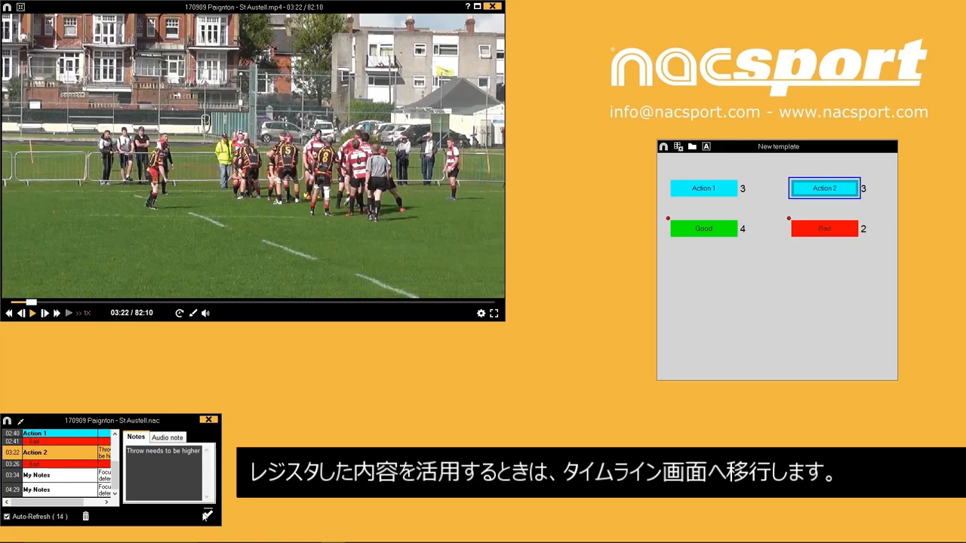
left_click(206, 515)
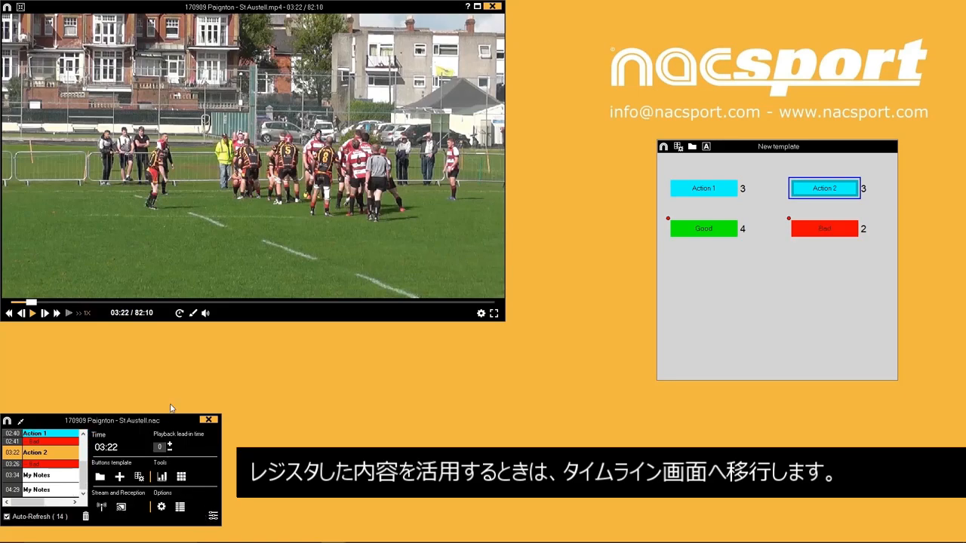
Switch to the timeline, place its window below the video window, and enlarge it
left_click(212, 517)
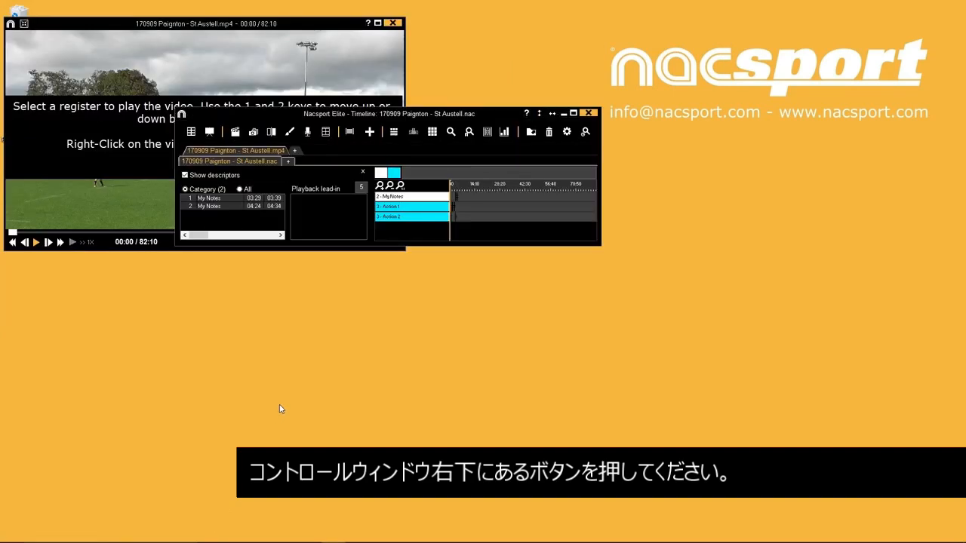
left_click_drag(251, 113, 78, 319)
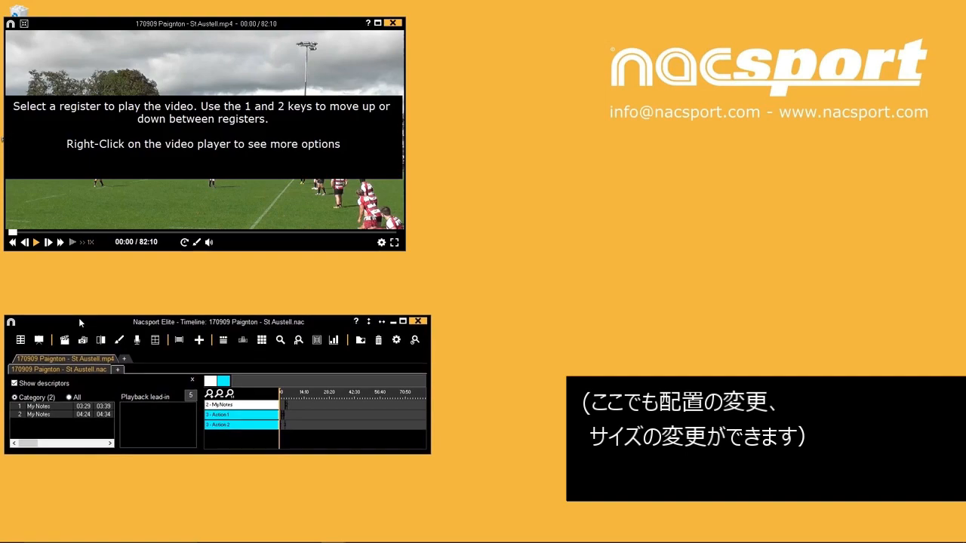
left_click_drag(430, 452, 537, 501)
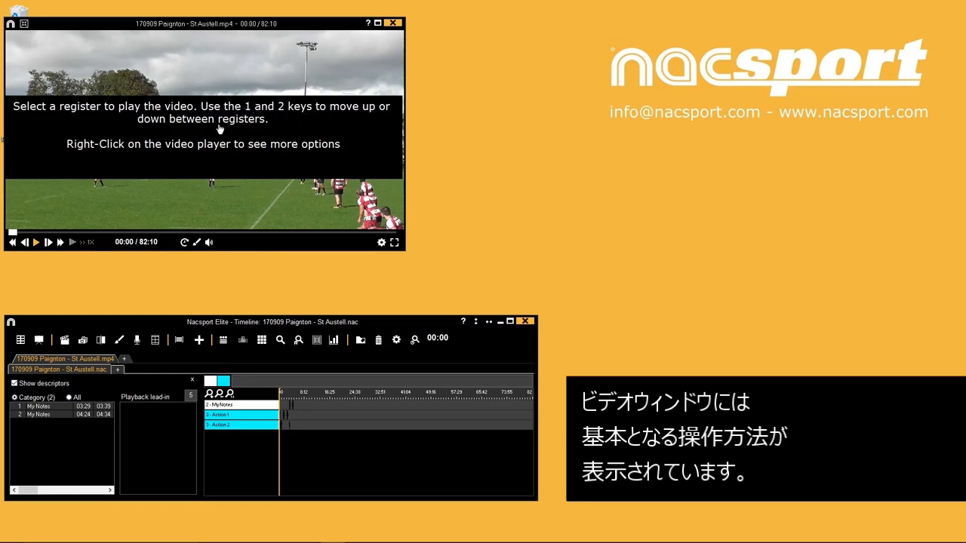
Play and pause the video briefly, start playback of the Action 1 category, and skip forward to its third clip
left_click(202, 141)
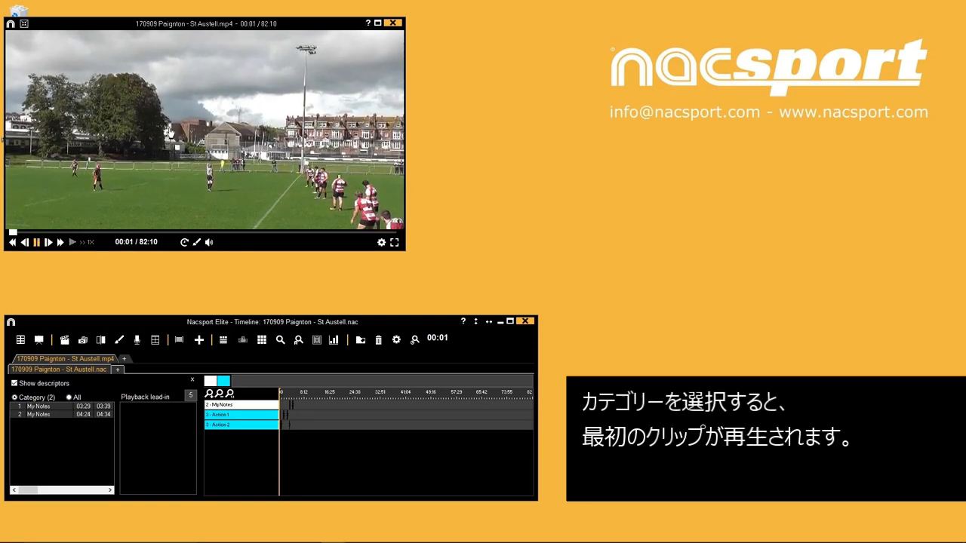
left_click(169, 133)
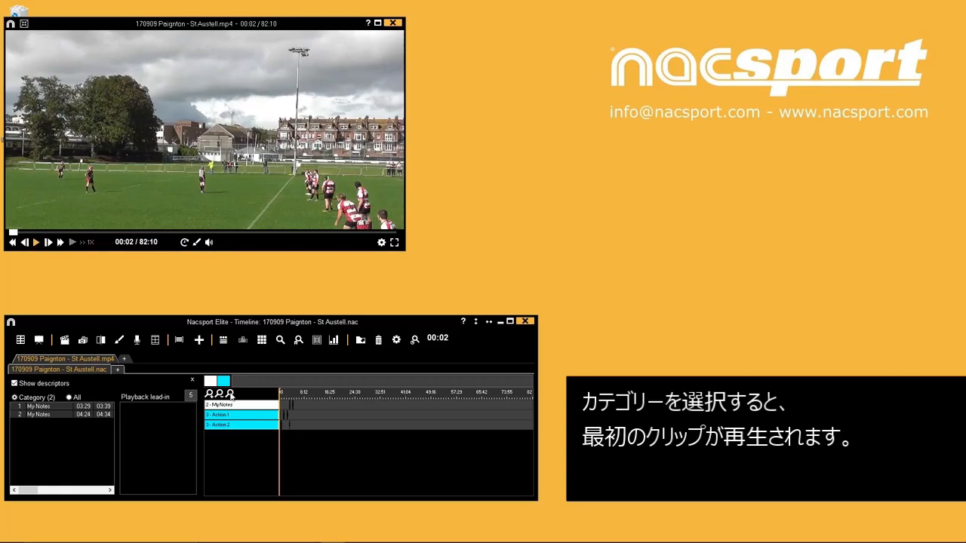
left_click(224, 419)
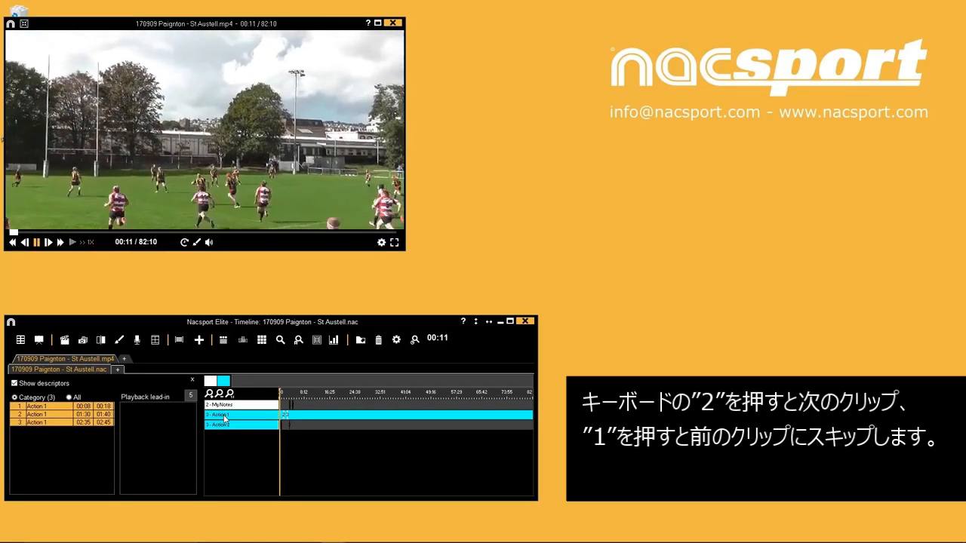
key("2")
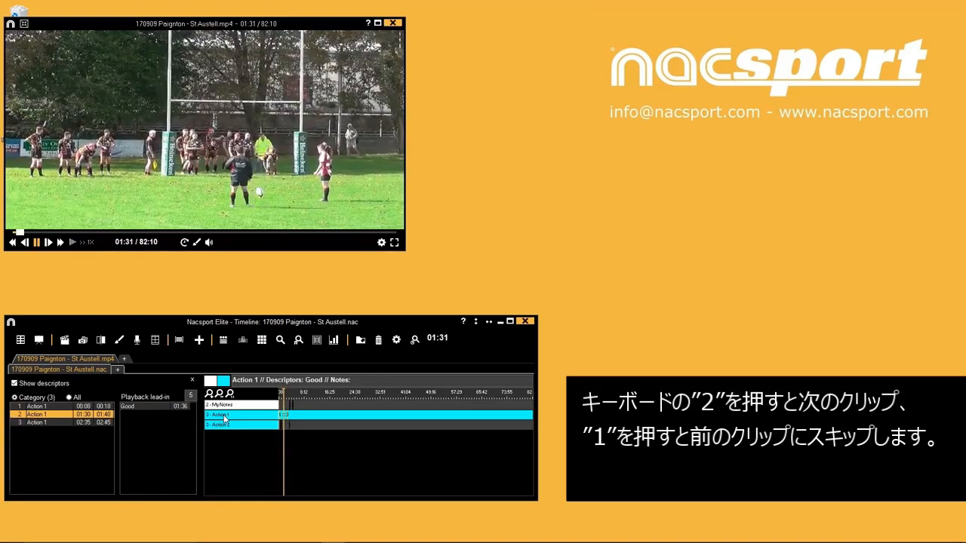
key("2")
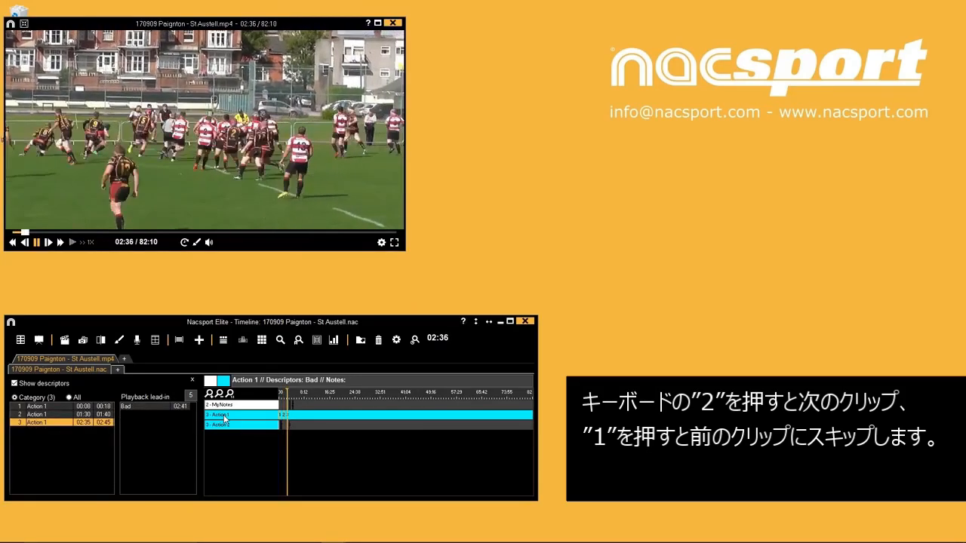
Skip back to the first Action 1 clip, switch playback to the Action 2 category, and skip forward and back through its clips
key("1")
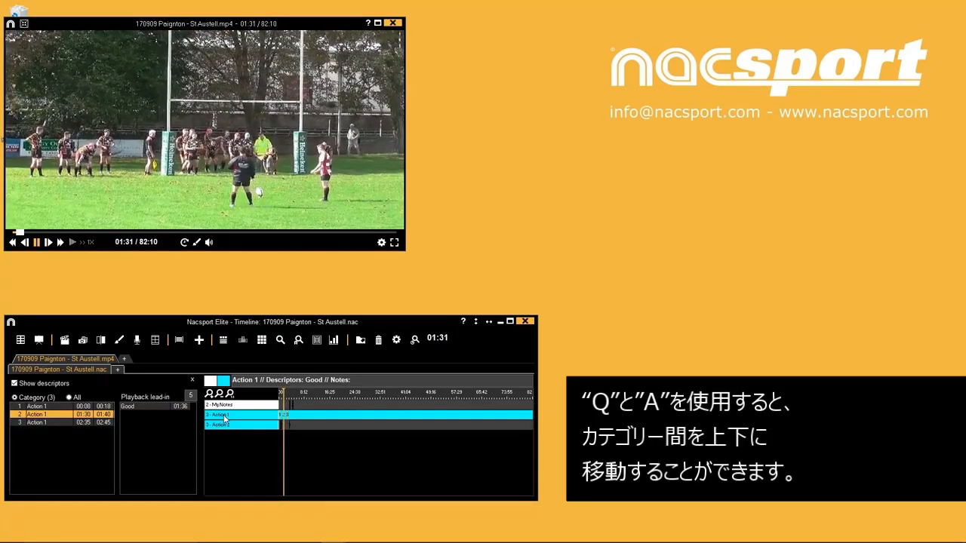
key("Up")
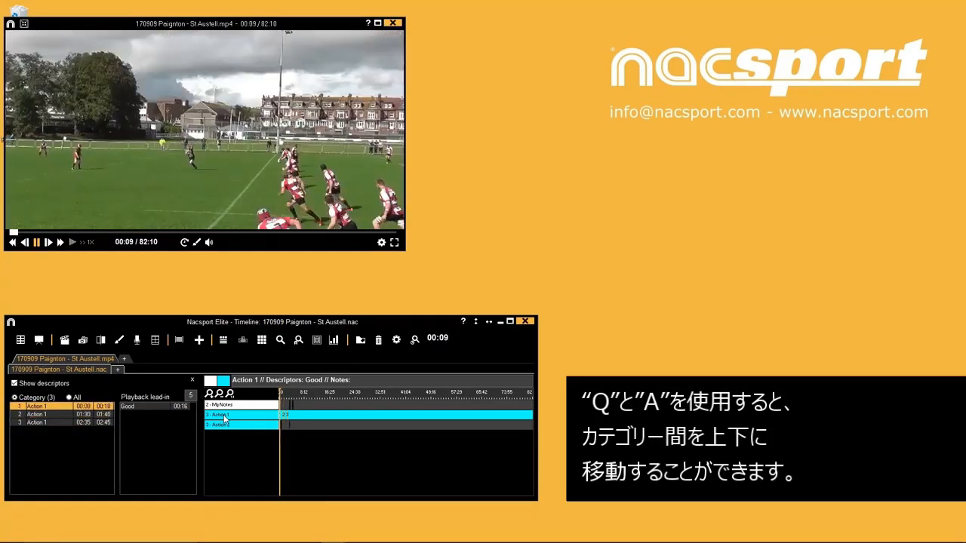
key("a")
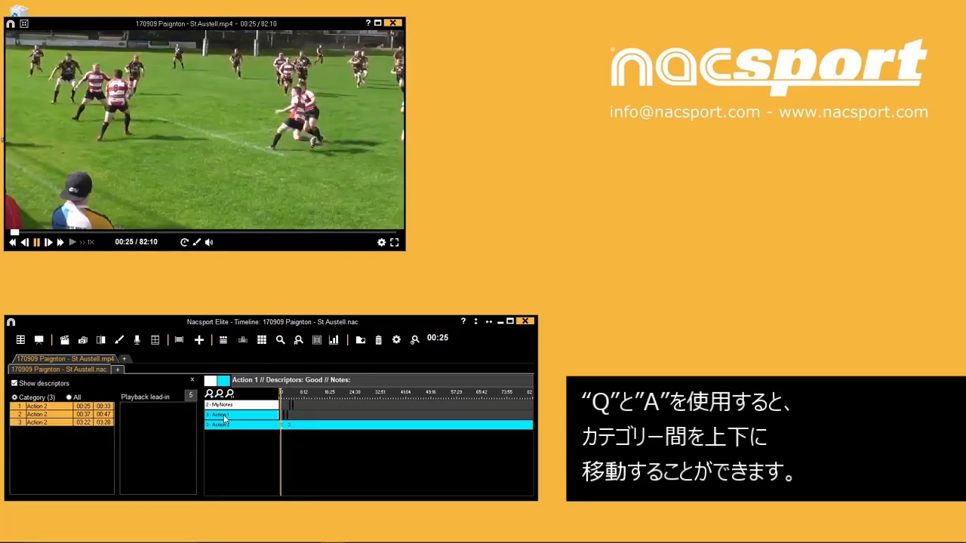
key("Down")
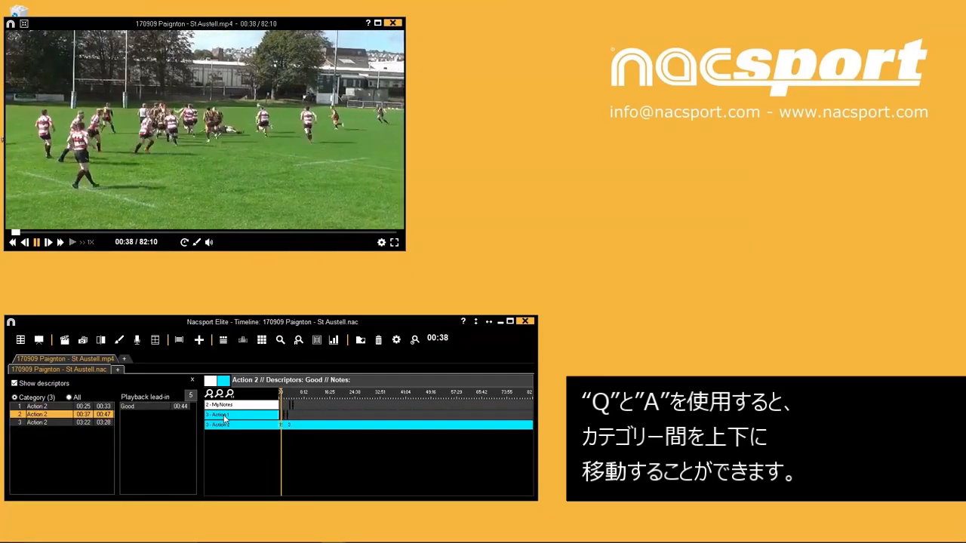
key("Down")
key("Up")
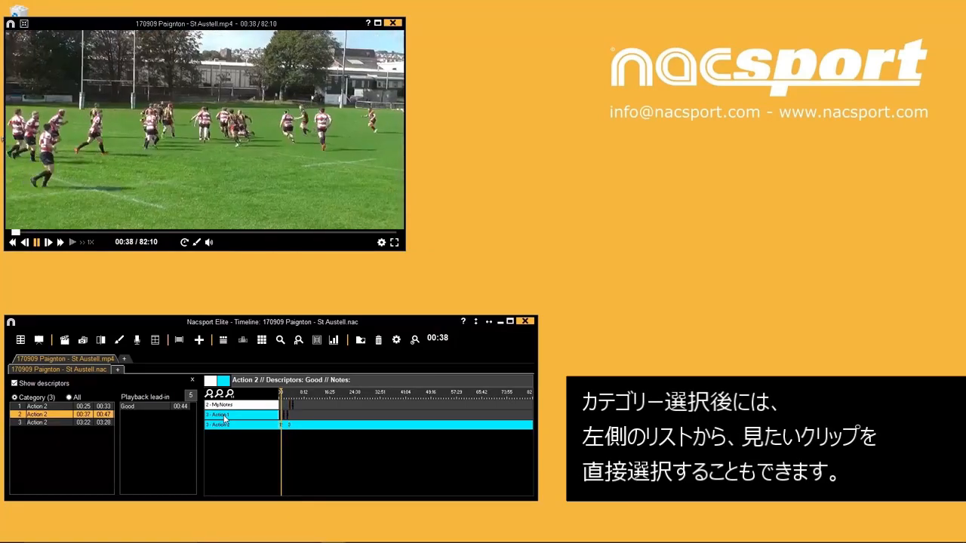
key("Up")
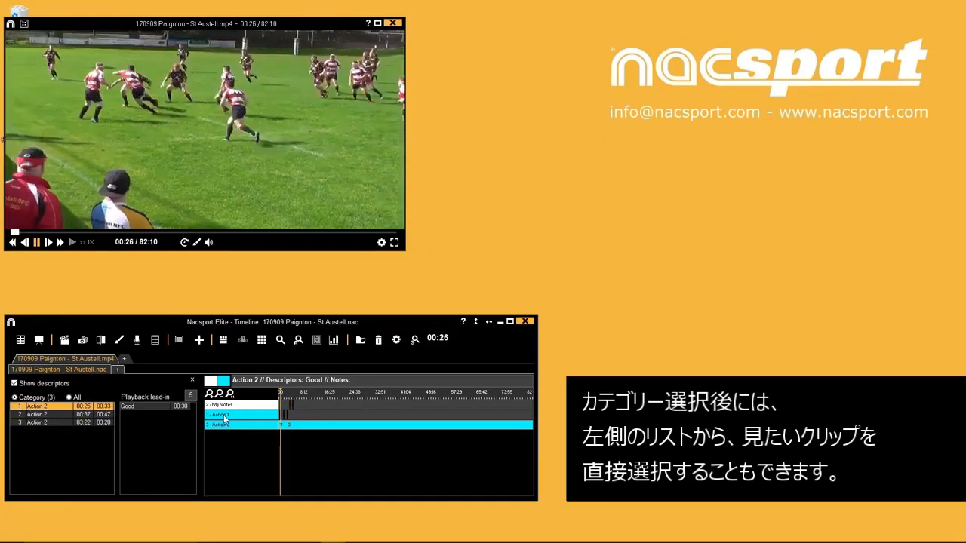
Play the second clip of the My Notes category, followed by the second and third clips of the Action 1 category
left_click(223, 409)
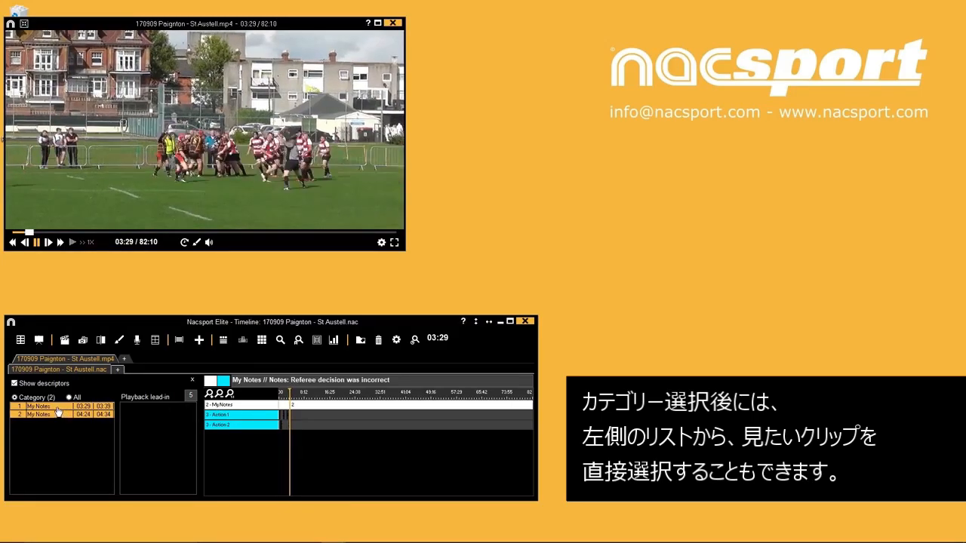
left_click(58, 412)
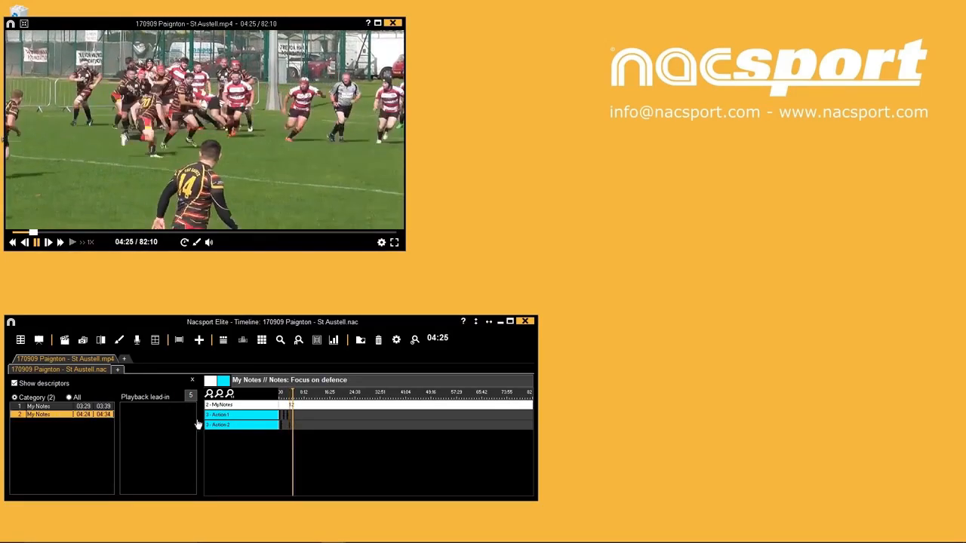
left_click(221, 415)
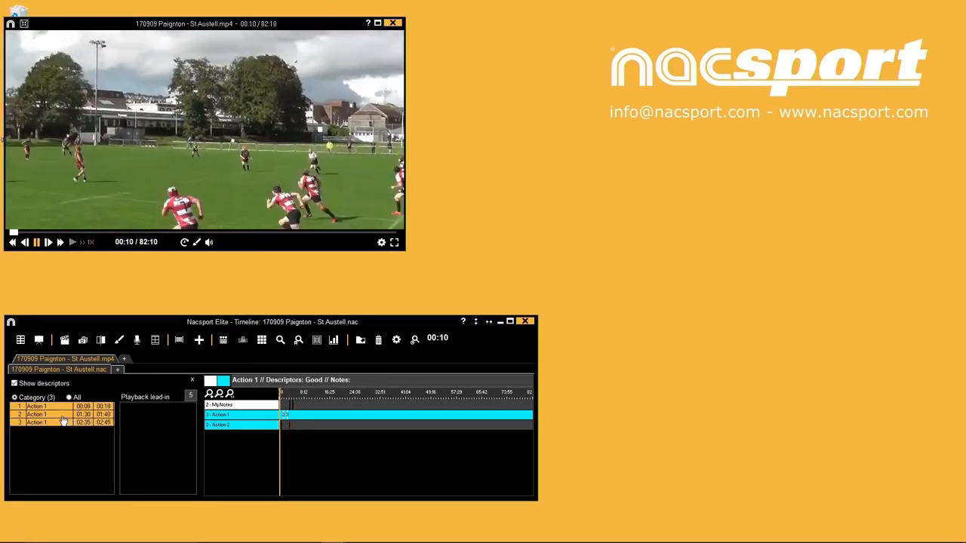
left_click(61, 414)
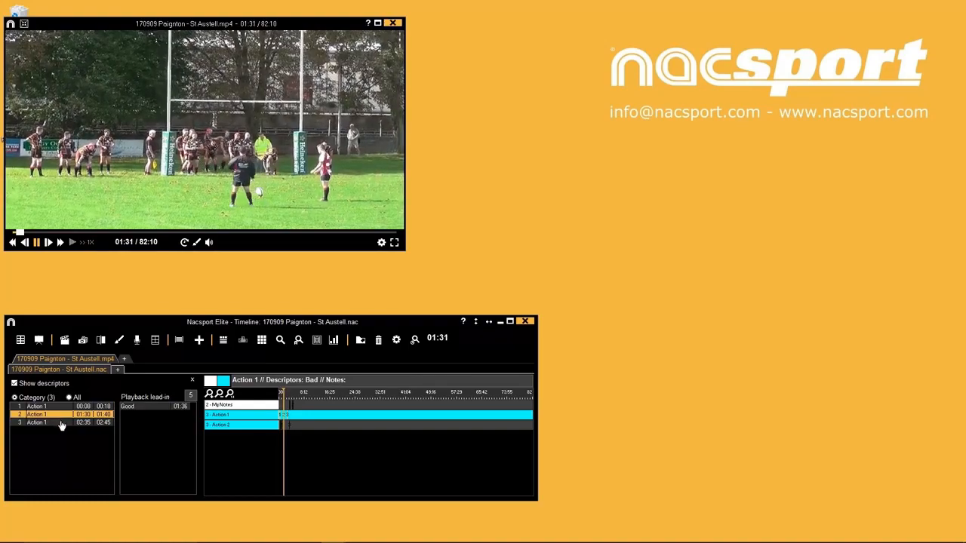
left_click(62, 424)
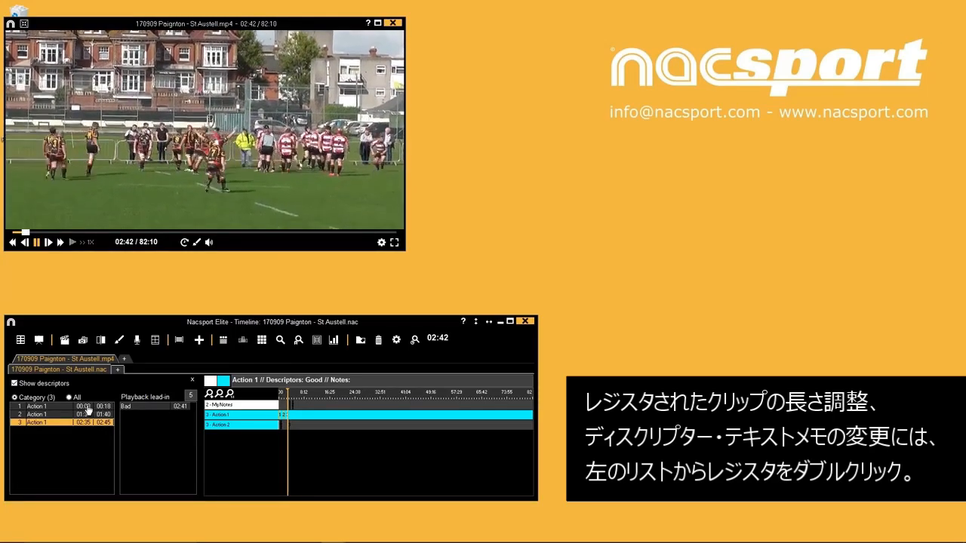
Open the register properties of the first Action 1 clip and place the window beside the video window
left_click(66, 407)
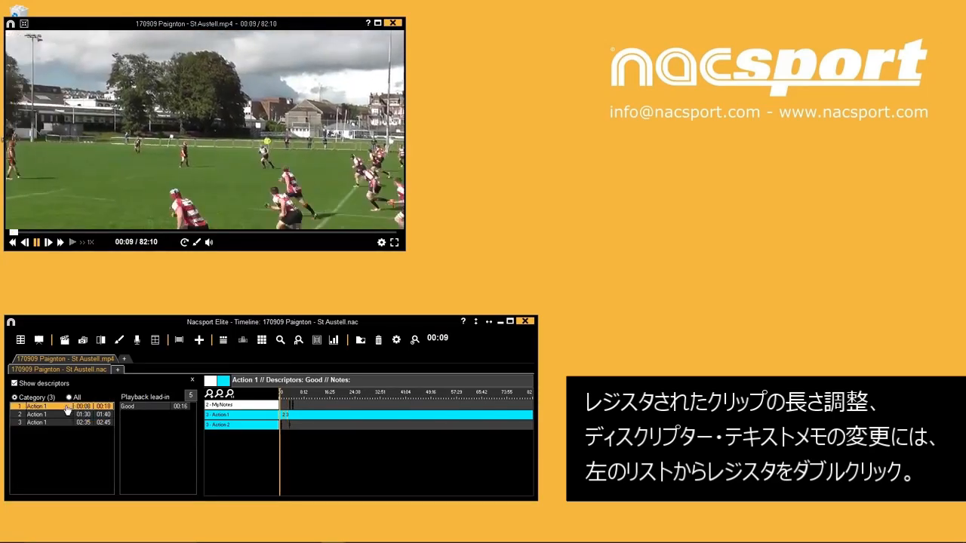
double_click(66, 408)
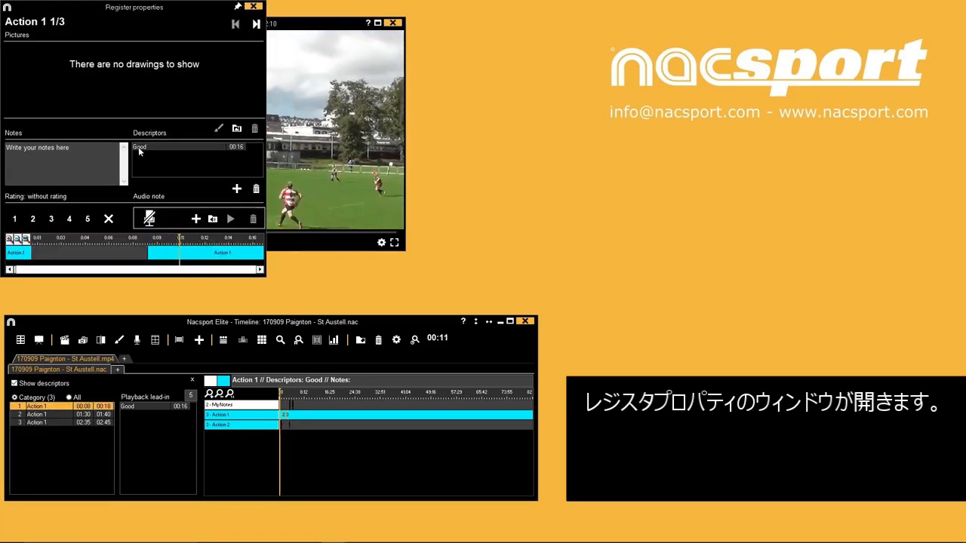
left_click_drag(114, 9, 523, 25)
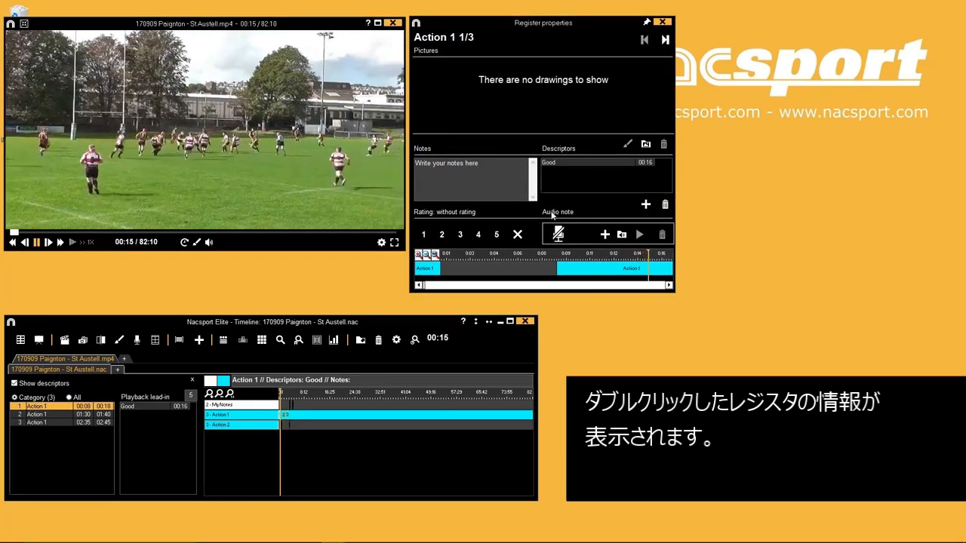
Extend the first Action 1 clip at its start, and adjust the third Action 1 clip to run from 02:31 to 02:42
left_click(557, 268)
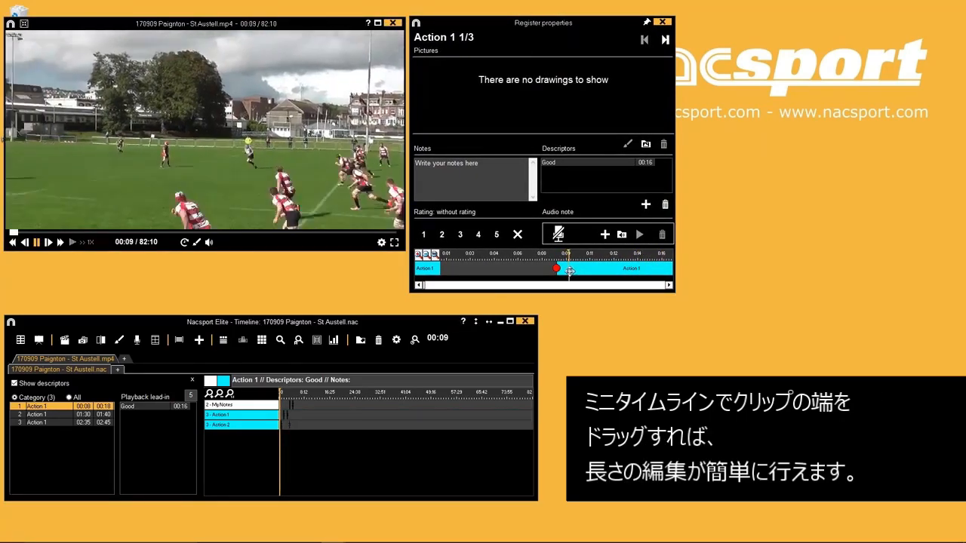
left_click_drag(557, 269, 543, 269)
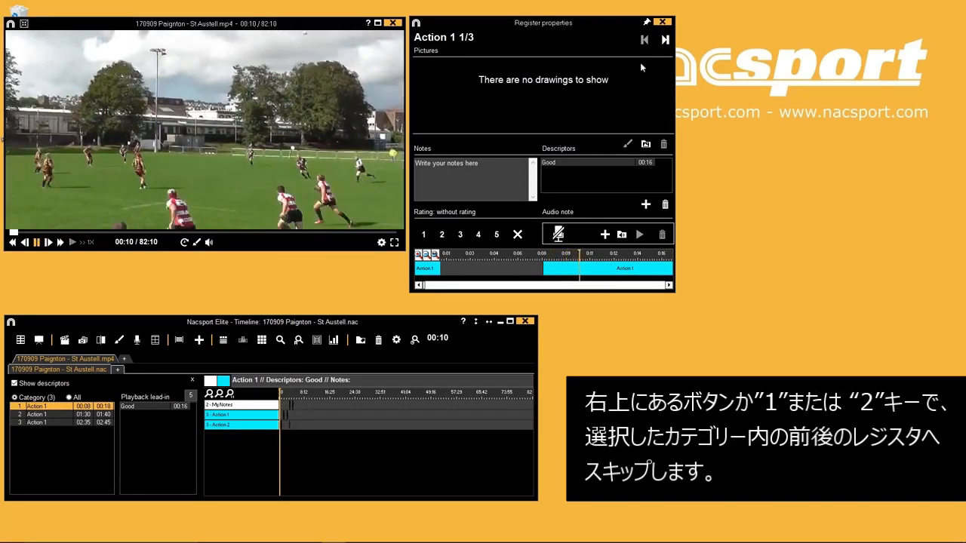
left_click(665, 40)
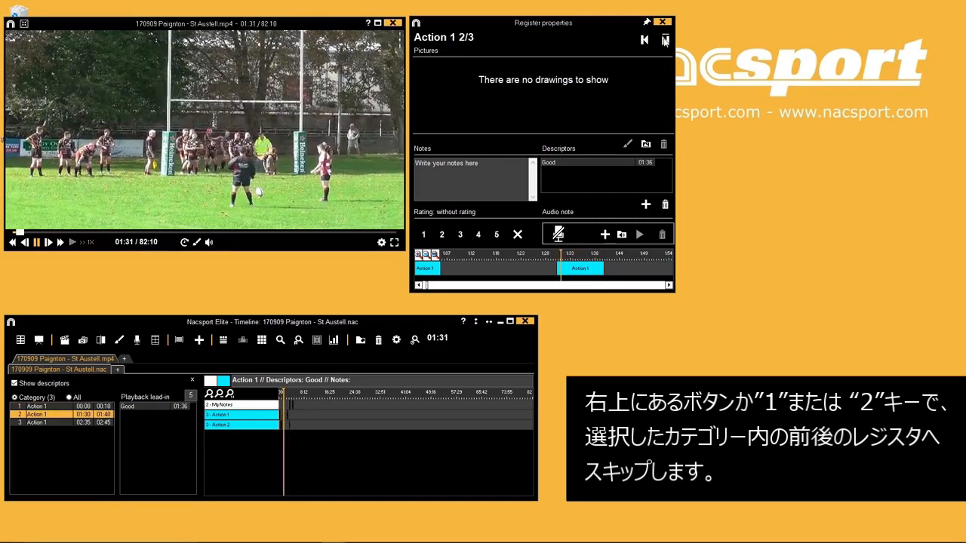
mouse_move(556, 269)
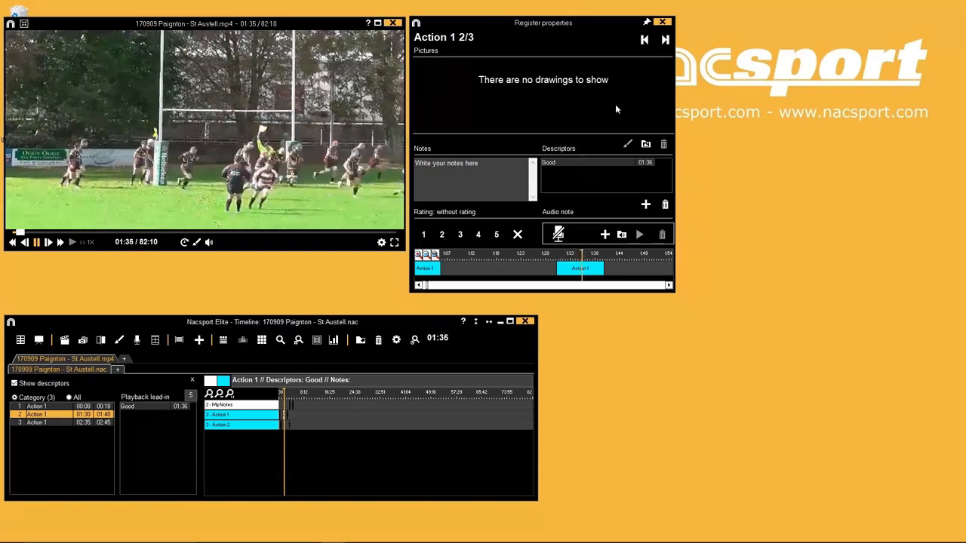
key("2")
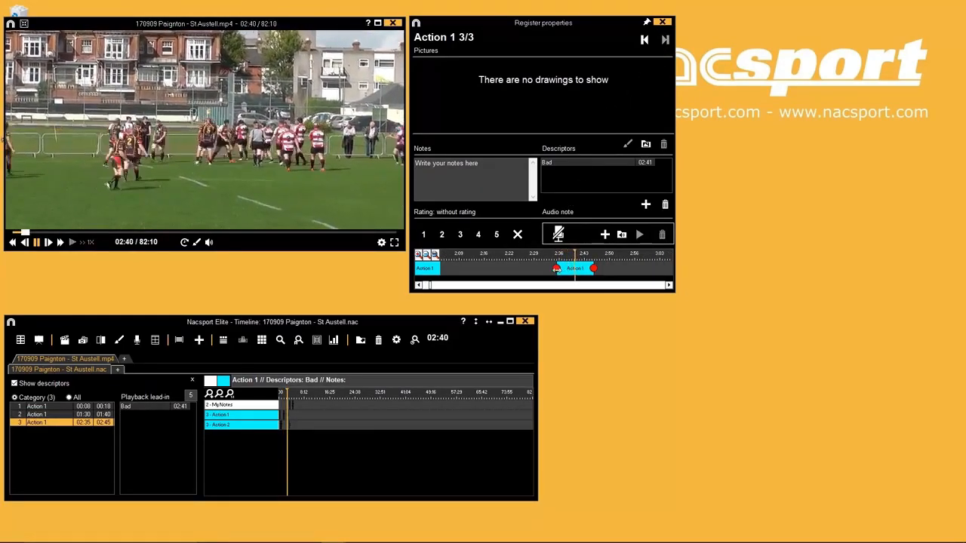
left_click_drag(557, 269, 582, 269)
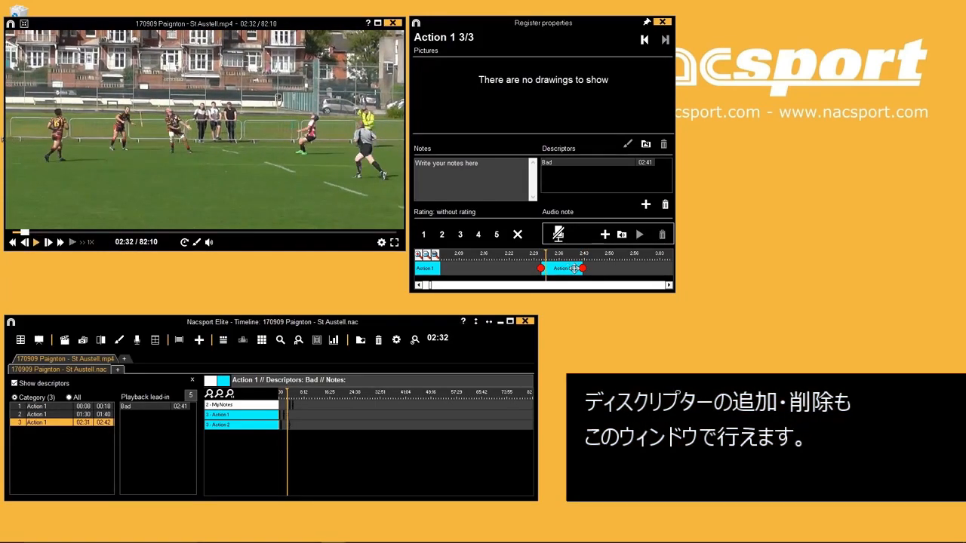
Replace the Bad descriptor of the third Action 1 register with the Good descriptor
left_click(567, 165)
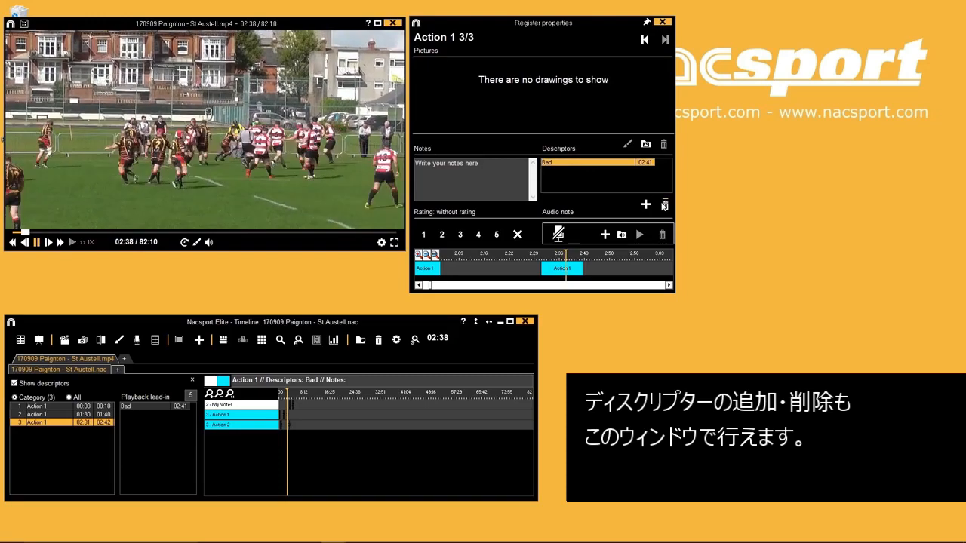
left_click(665, 205)
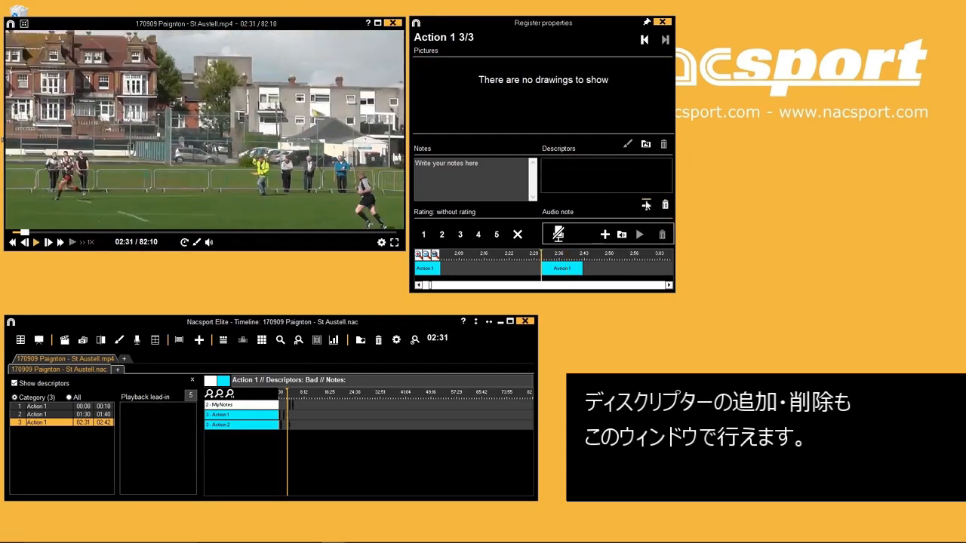
left_click(645, 204)
left_click(422, 109)
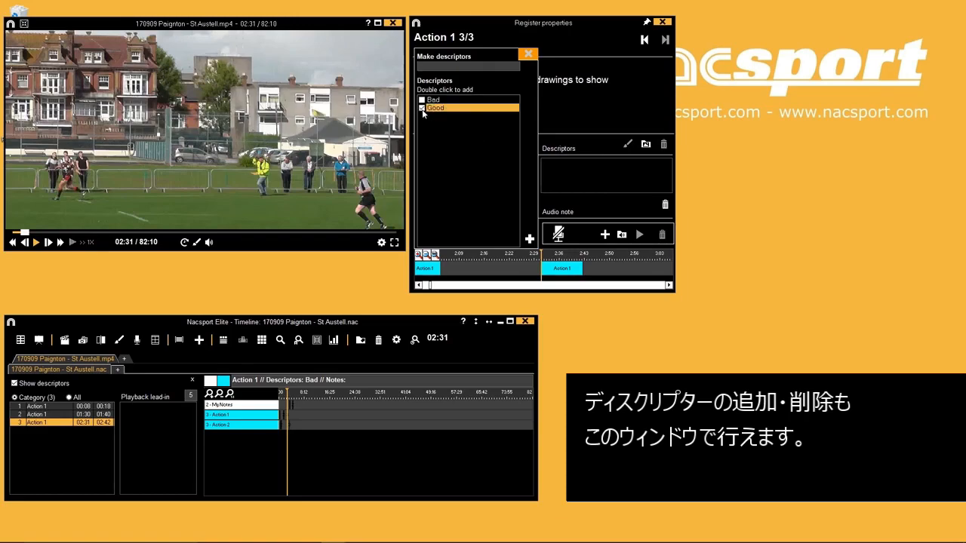
left_click(529, 238)
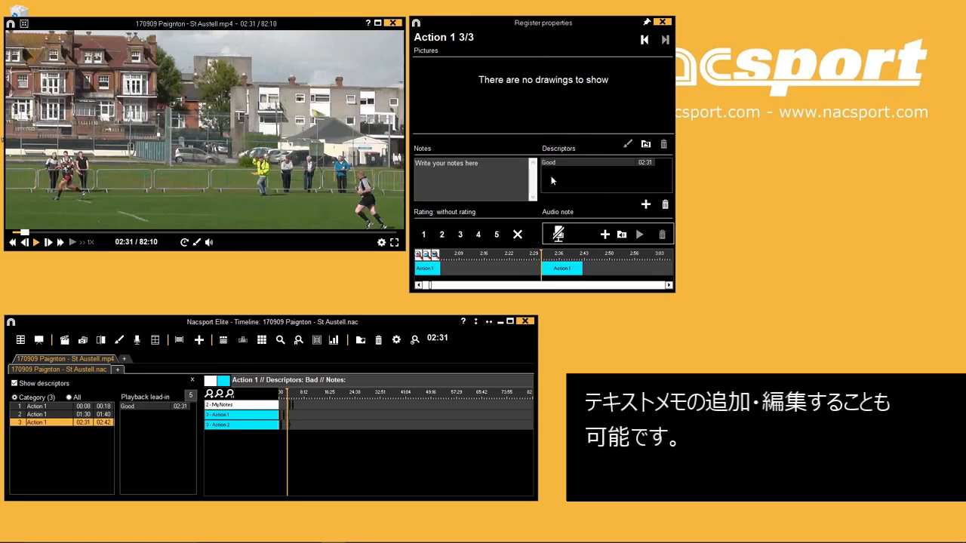
Review the properties and text note of the third Action 2 register and close the register properties
left_click(471, 169)
left_click(223, 425)
left_click(665, 39)
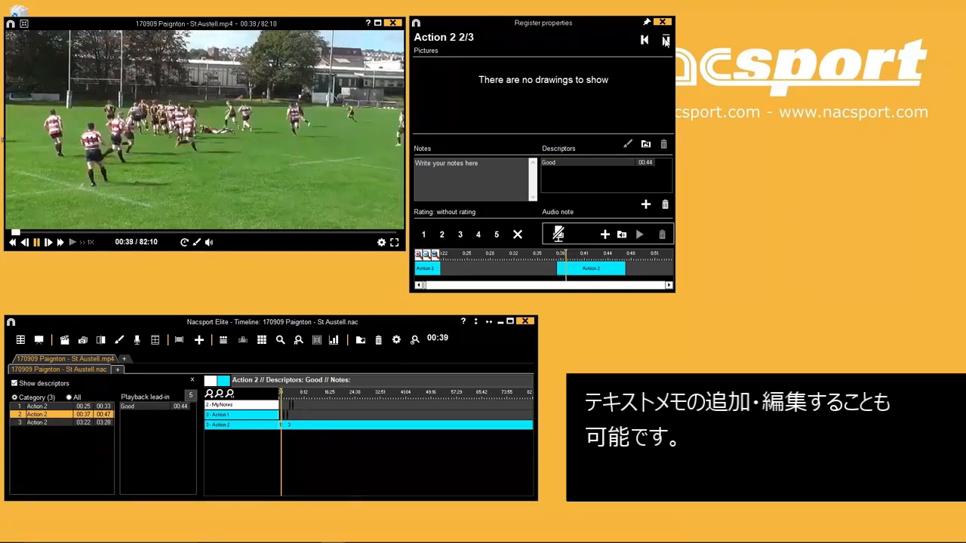
left_click(665, 39)
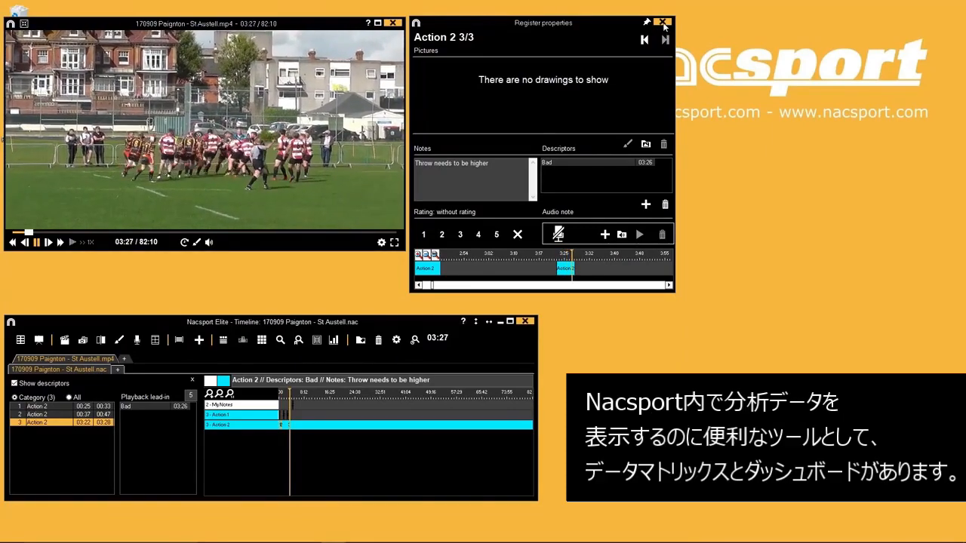
left_click(663, 23)
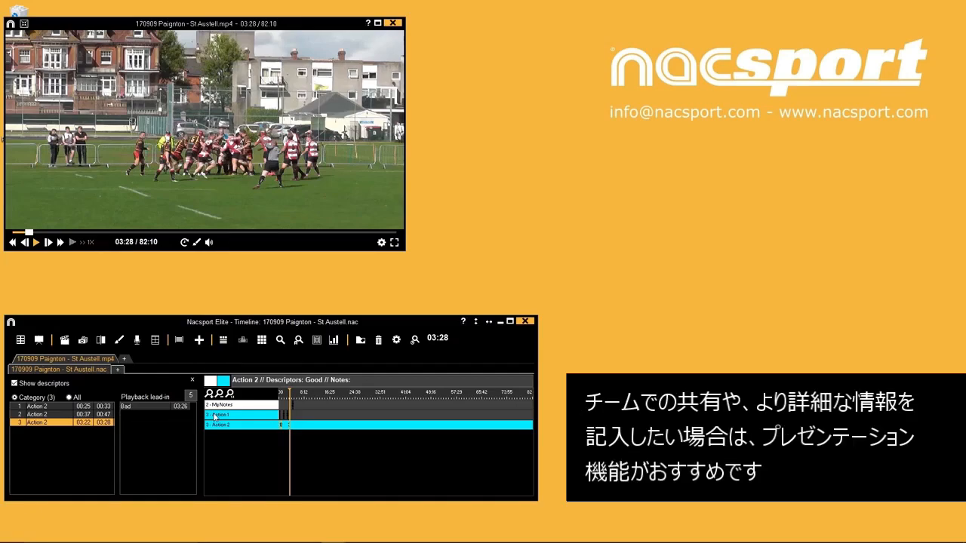
Create a presentation file named "New Presentation" in the Pres folder and place its window beside the video window
left_click(39, 340)
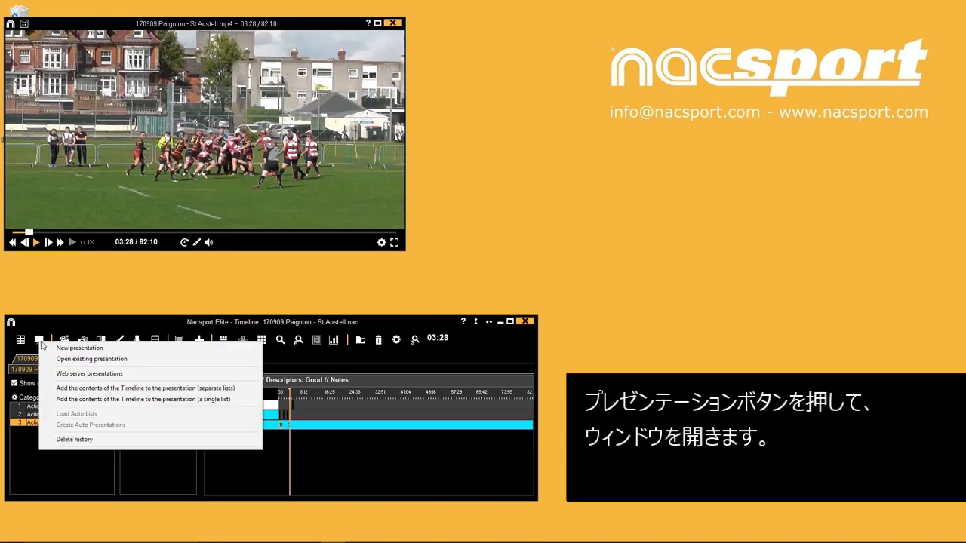
left_click(51, 349)
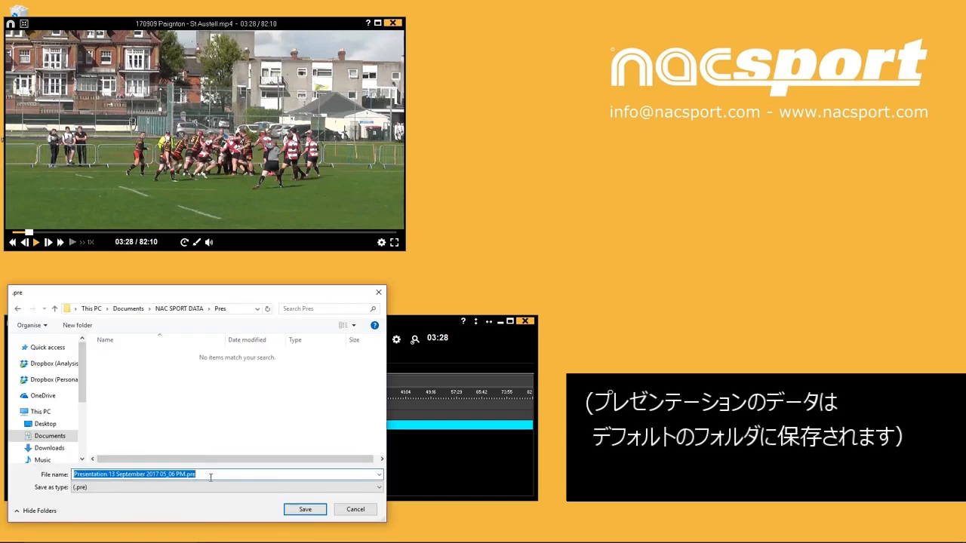
type("New Presentation")
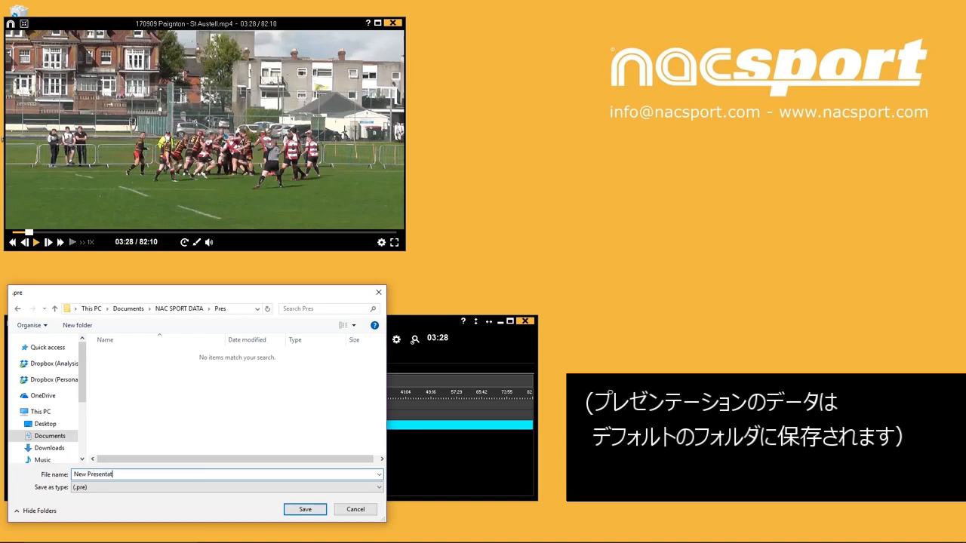
left_click(304, 510)
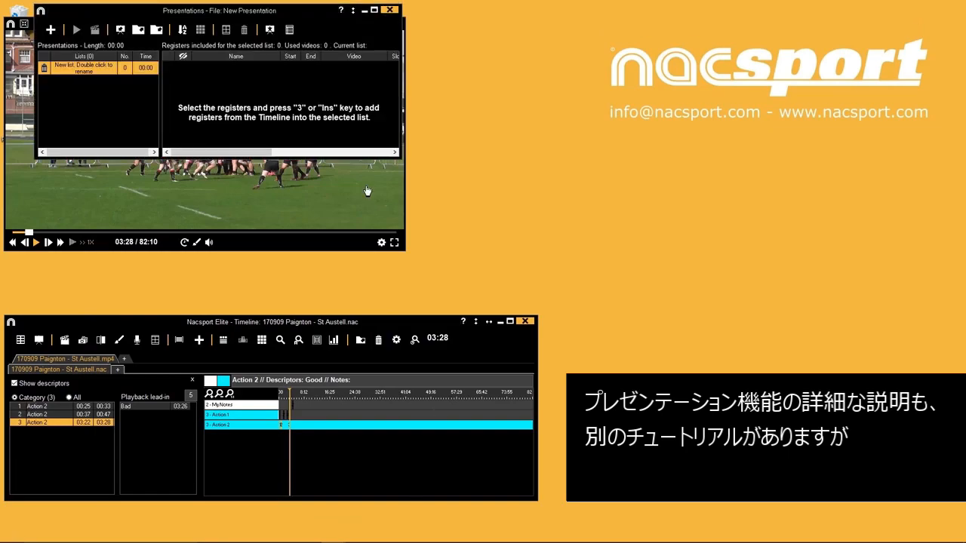
left_click_drag(189, 10, 731, 134)
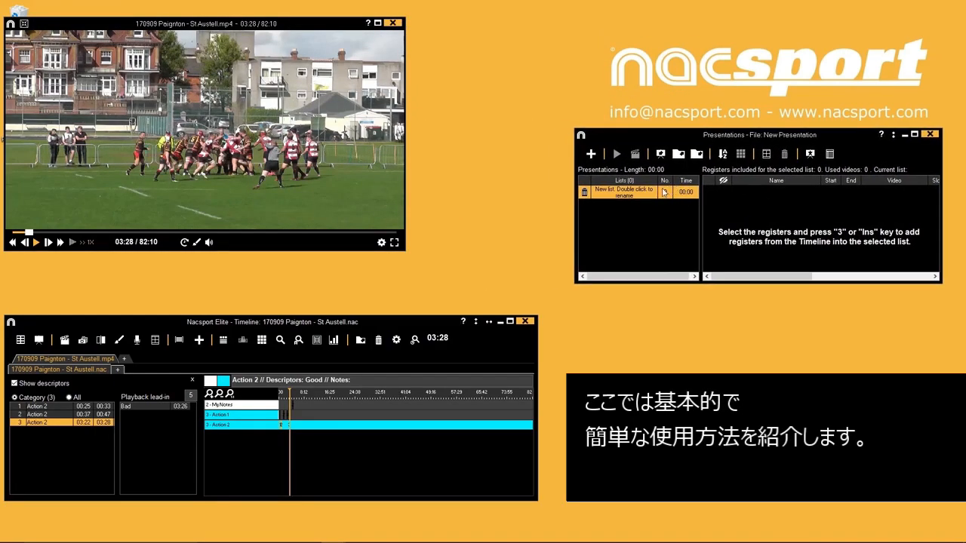
Rename the new list in the presentation as "Key Clips"
double_click(621, 195)
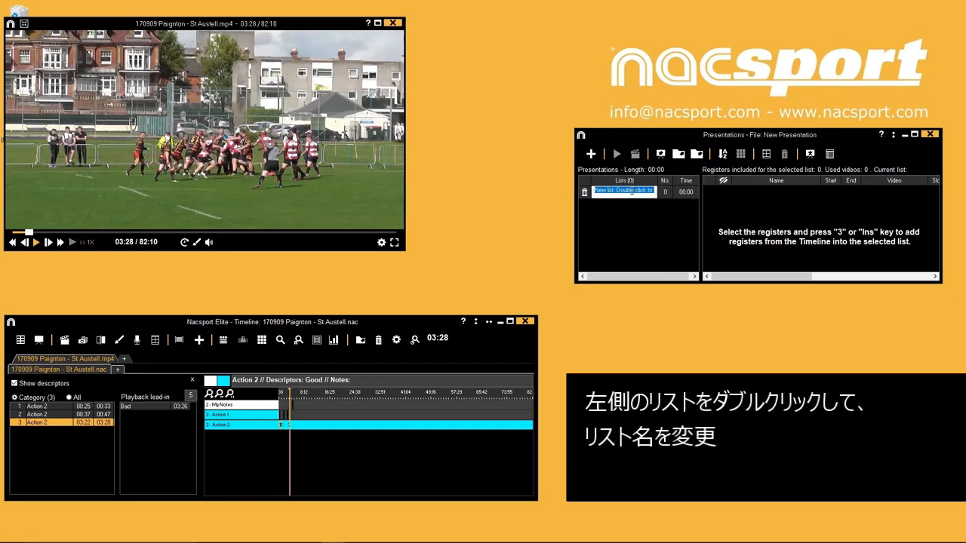
type("N")
type("ey Clips")
key("Return")
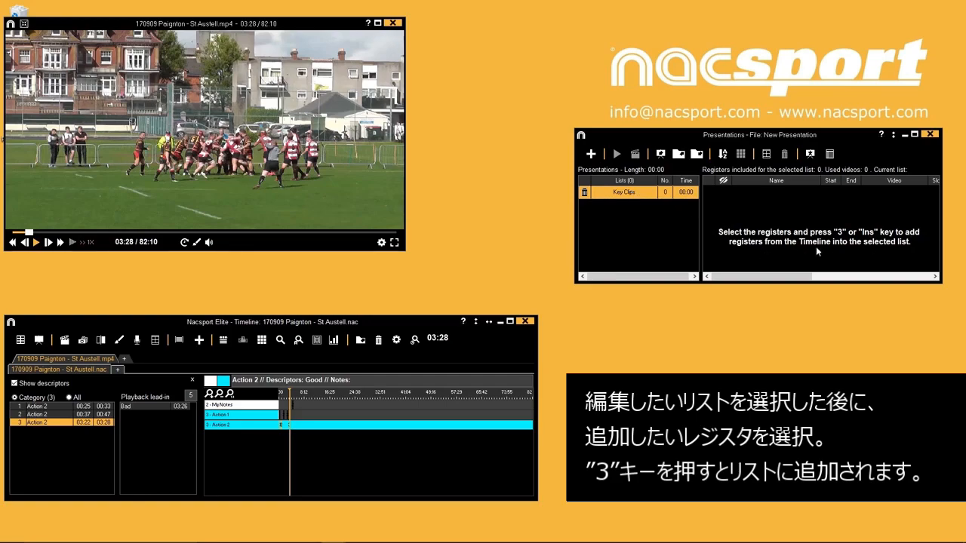
Add the first Action 1 register to the Key Clips list
left_click(214, 415)
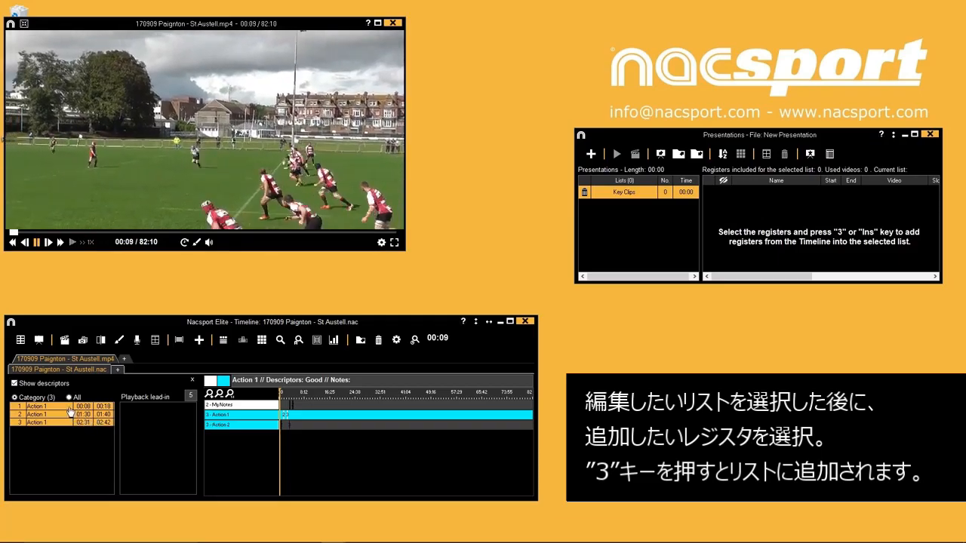
left_click(70, 408)
key("3")
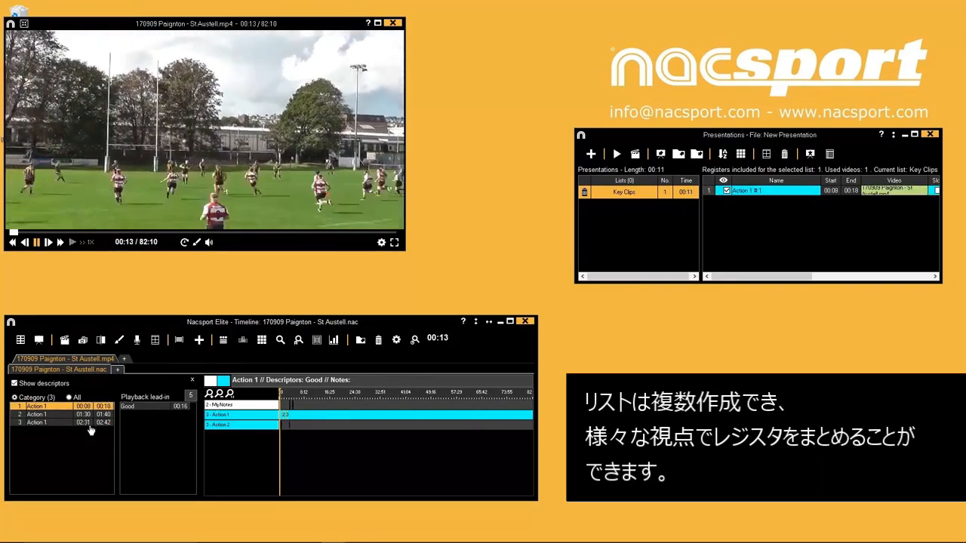
Look through the remaining Action 1 and Action 2 registers and add the second Action 2 register to the Key Clips list
left_click(87, 415)
left_click(86, 422)
left_click(232, 426)
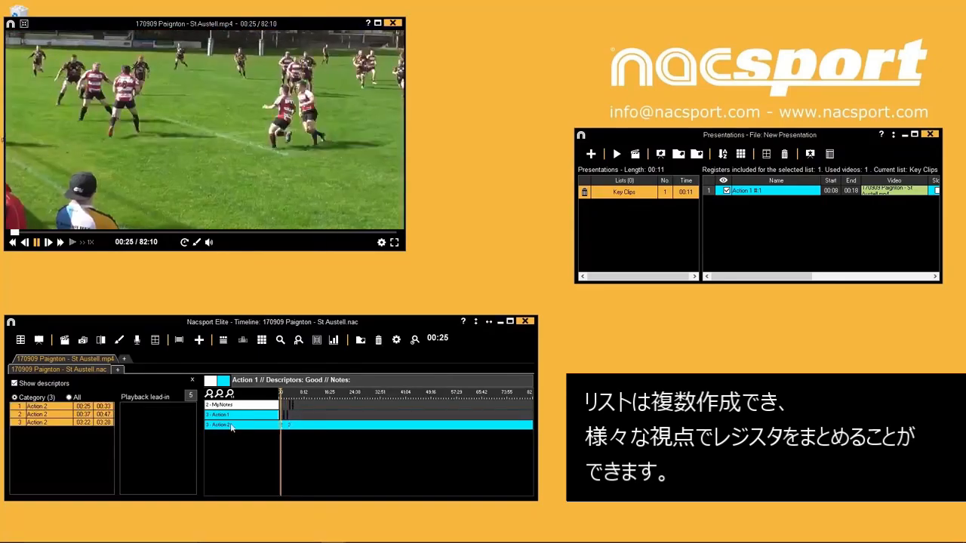
left_click(89, 407)
left_click(91, 415)
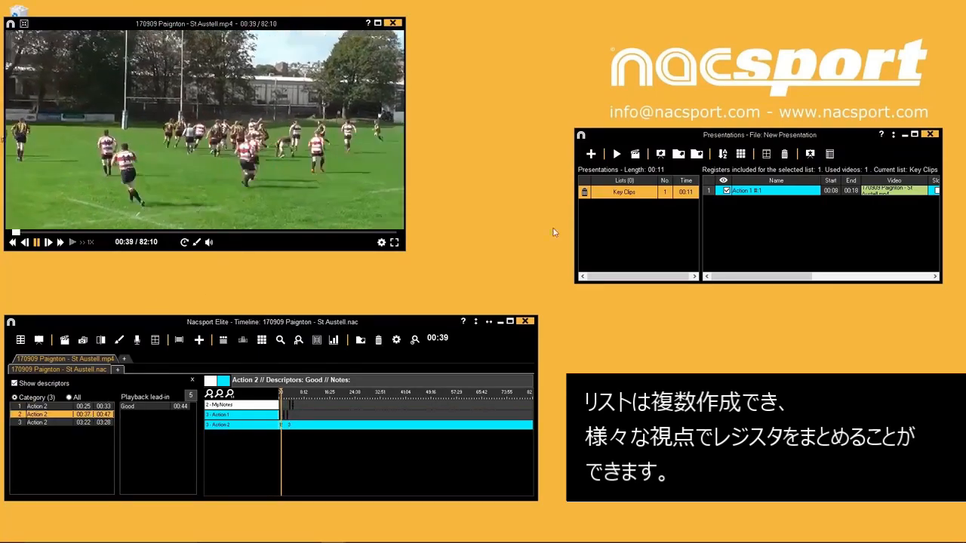
key("3")
Create a second presentation list named "Check" and add all Action 1 registers to it
left_click(591, 153)
double_click(625, 204)
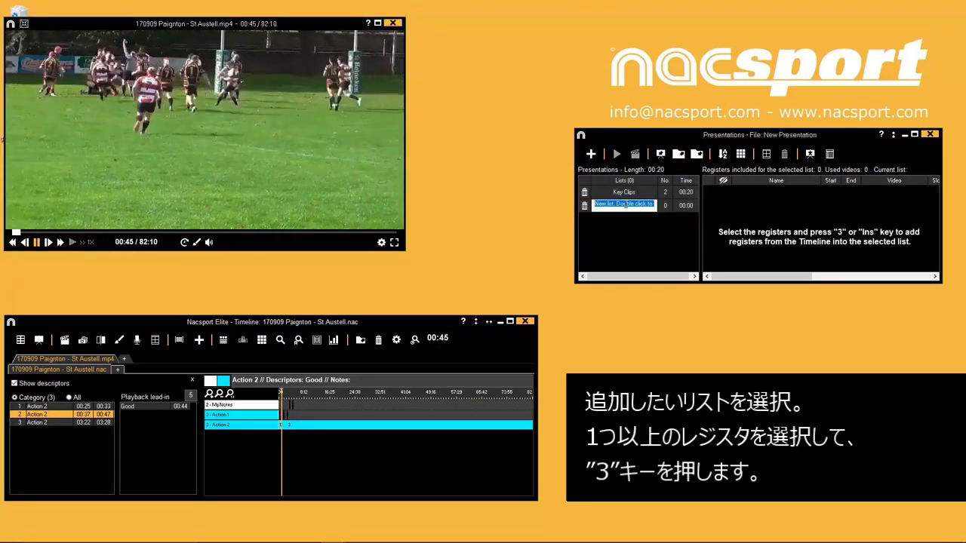
type("Check")
key("Return")
left_click(241, 417)
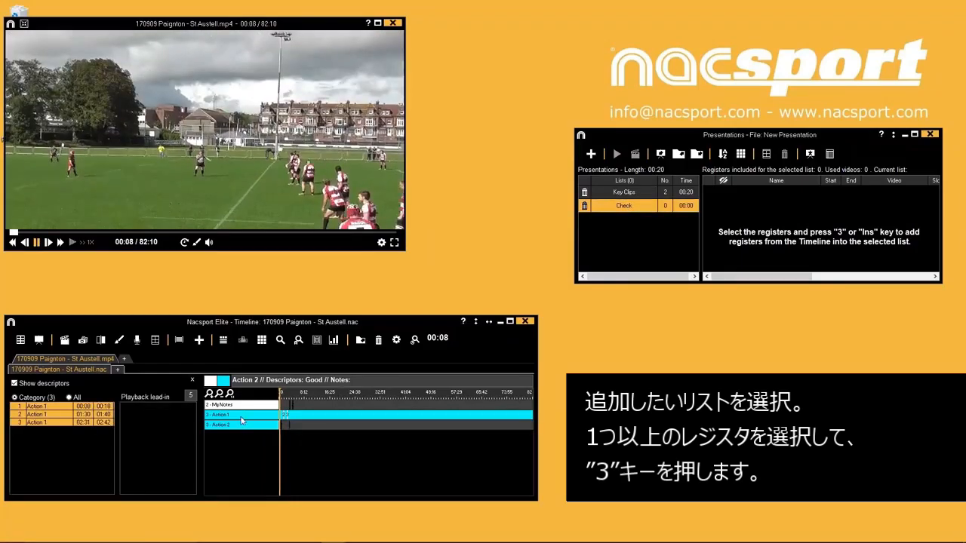
key("3")
Create a list named "My Notes" containing all My Notes registers, and check the descriptors and notes carried over with them
left_click(591, 155)
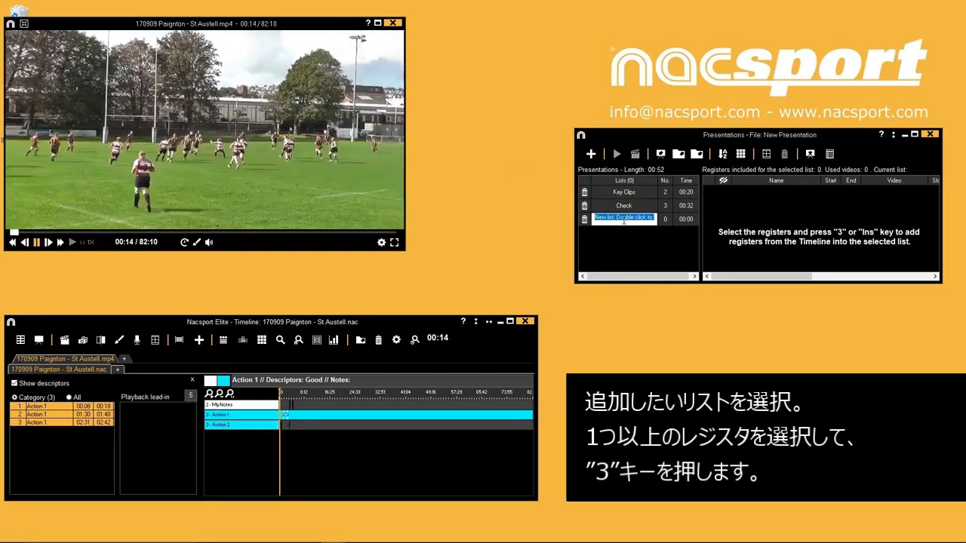
type("My Notes")
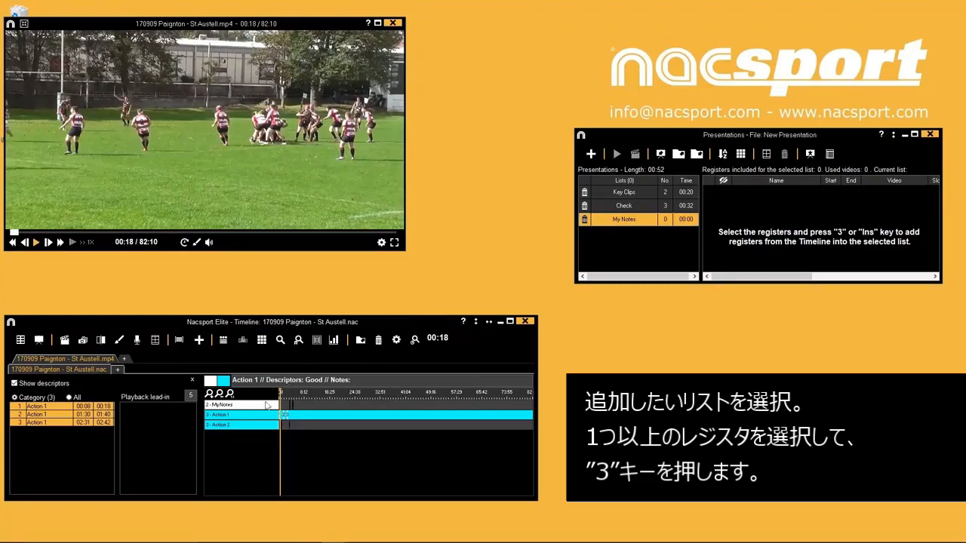
left_click(245, 407)
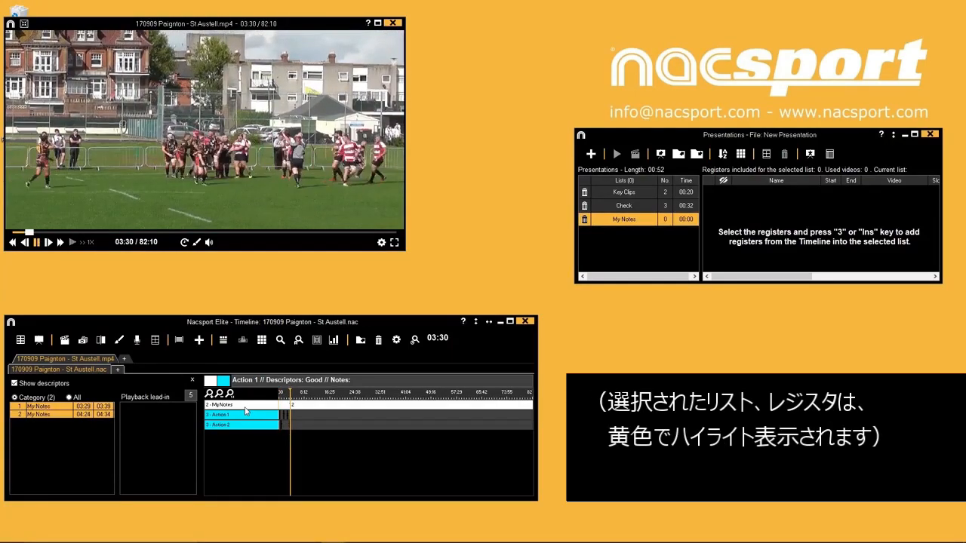
key("3")
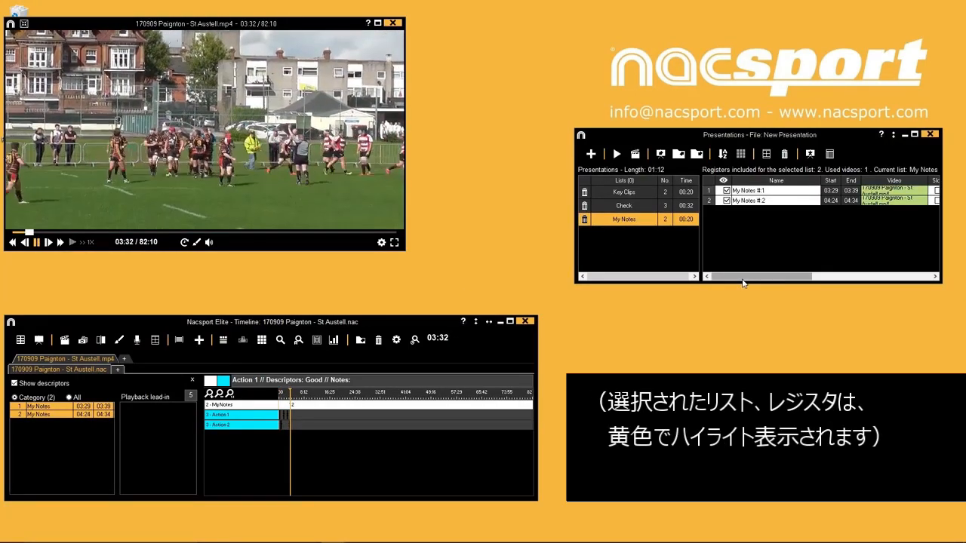
left_click_drag(741, 277, 862, 276)
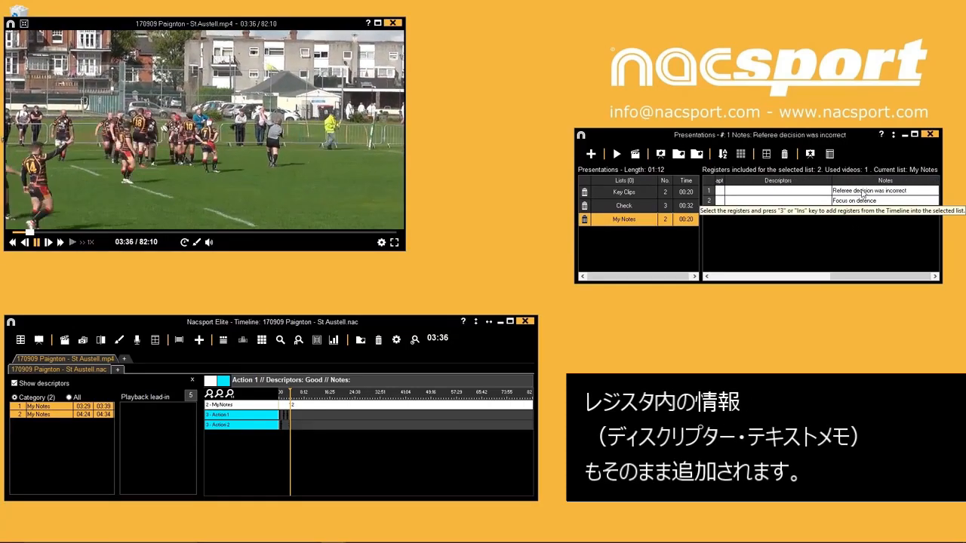
left_click_drag(860, 281, 730, 279)
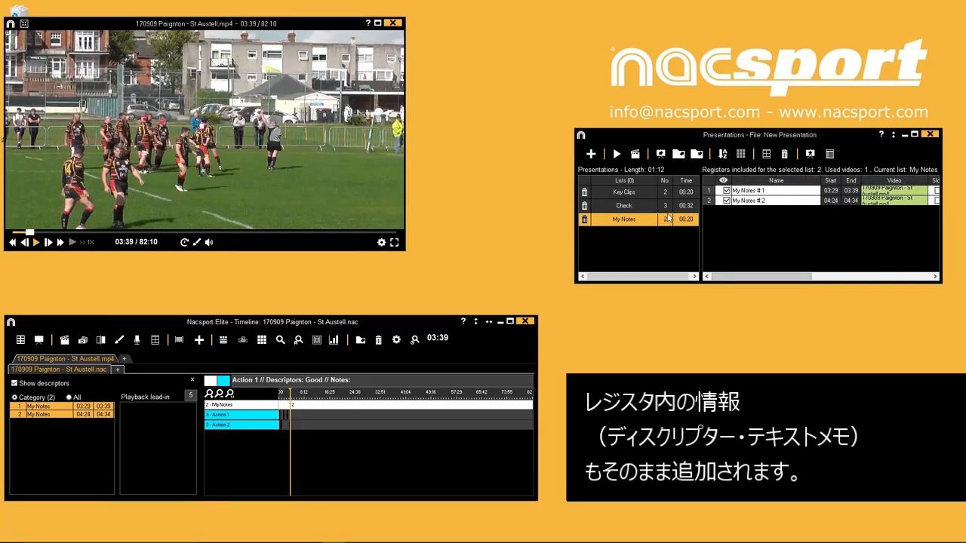
Copy the first My Notes register into the Check list and try to move the second register above the first
left_click(752, 190)
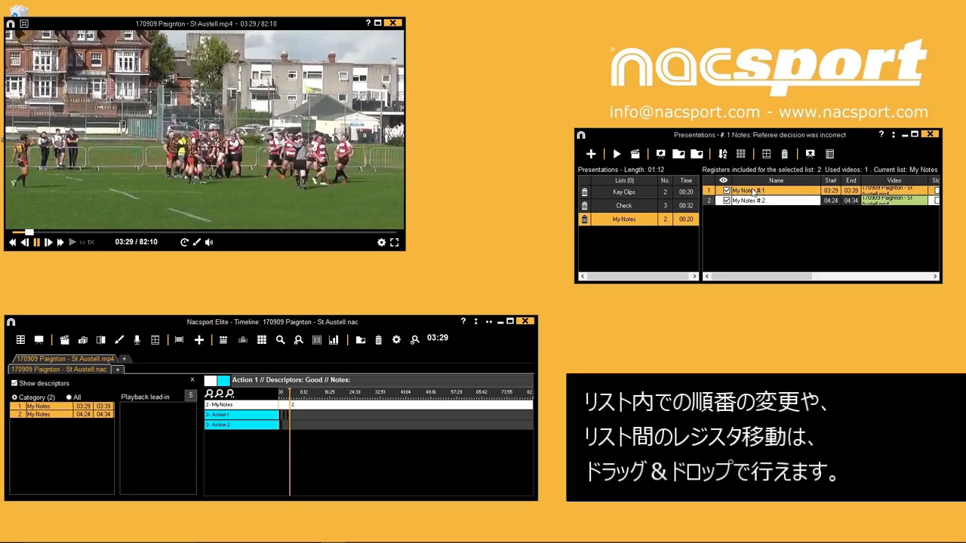
left_click_drag(752, 192, 677, 206)
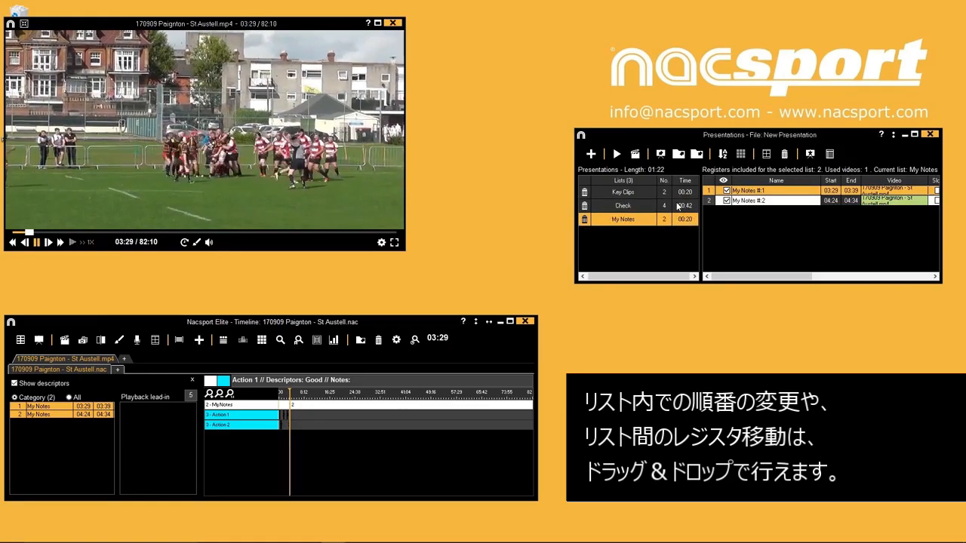
left_click(751, 200)
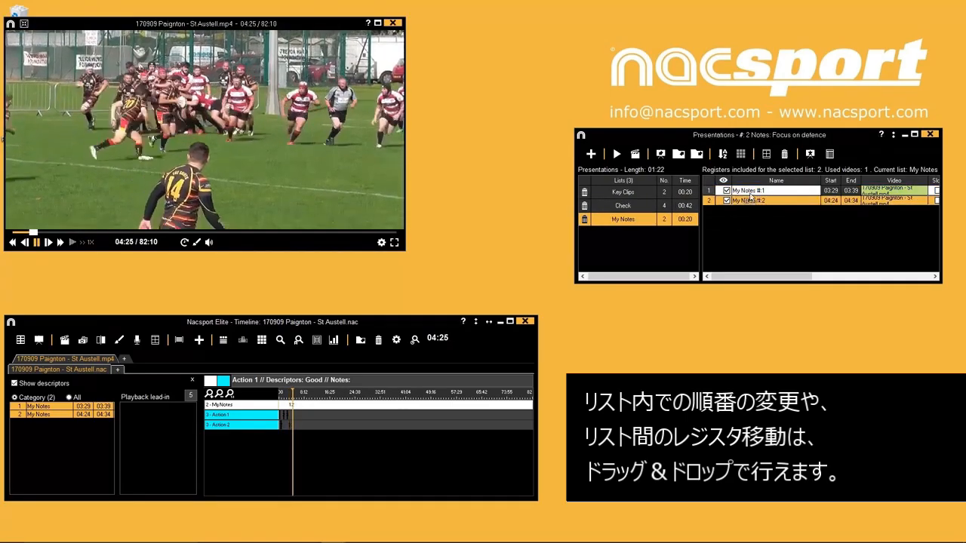
mouse_move(751, 191)
left_mouse_down()
mouse_move(753, 205)
mouse_move(751, 191)
left_mouse_up()
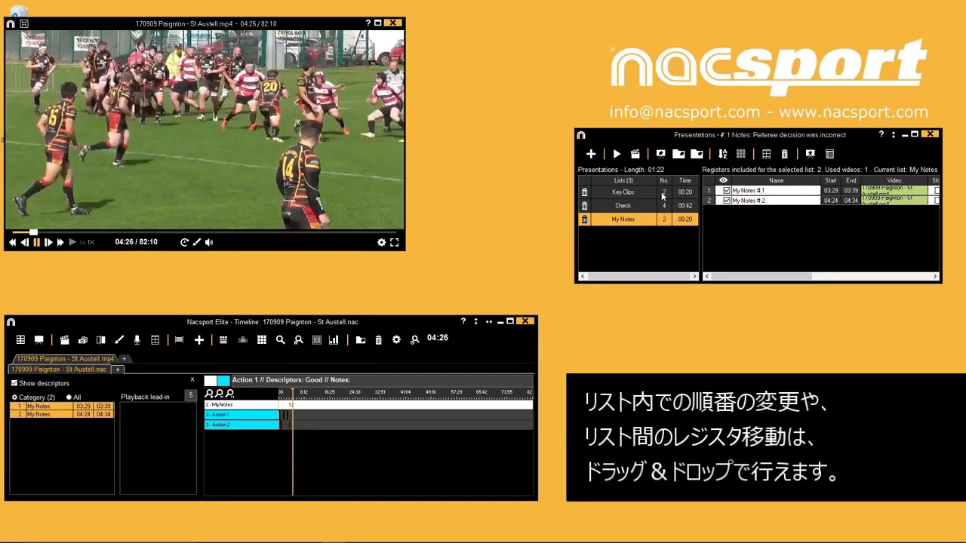
Display the Key Clips list and review the options for adding front pages, pictures, PowerPoint slides and external videos
left_click(661, 192)
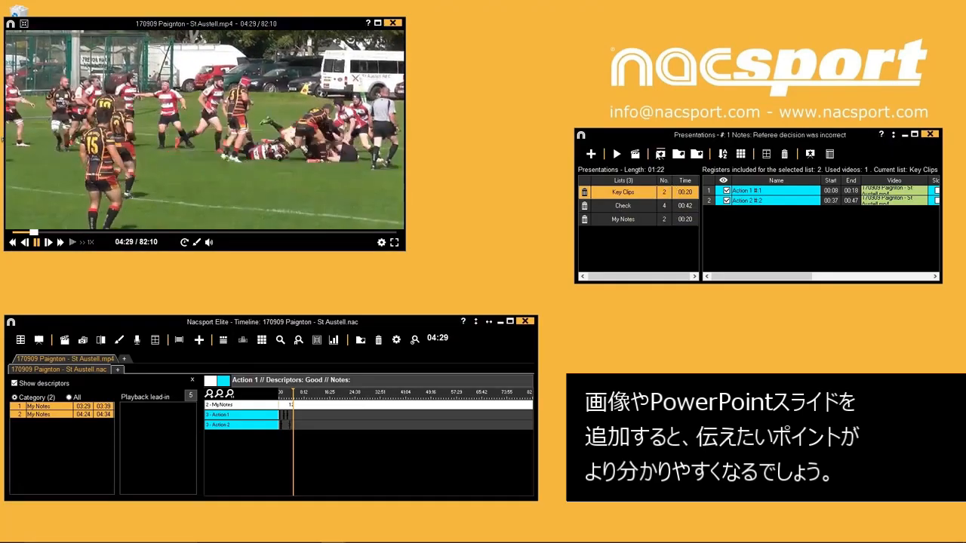
left_click(659, 155)
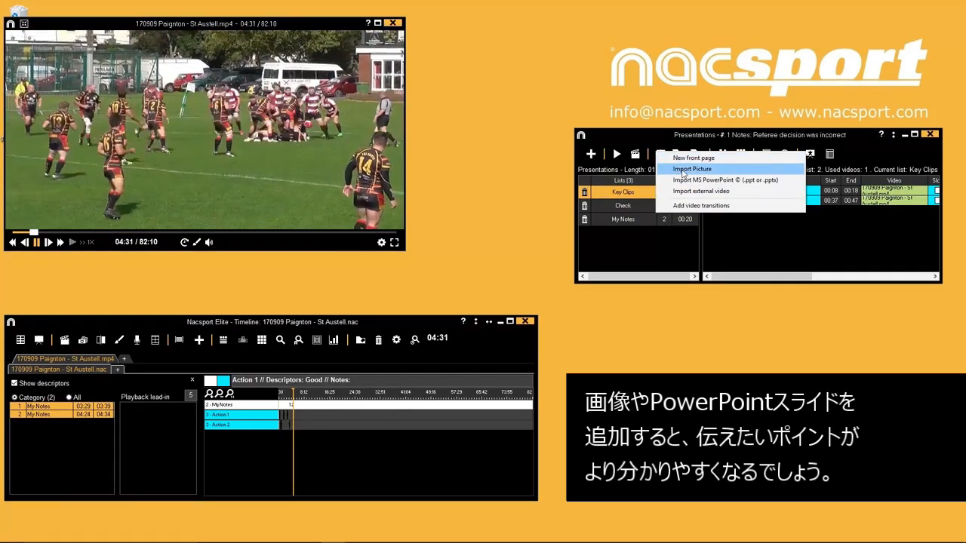
left_click(739, 239)
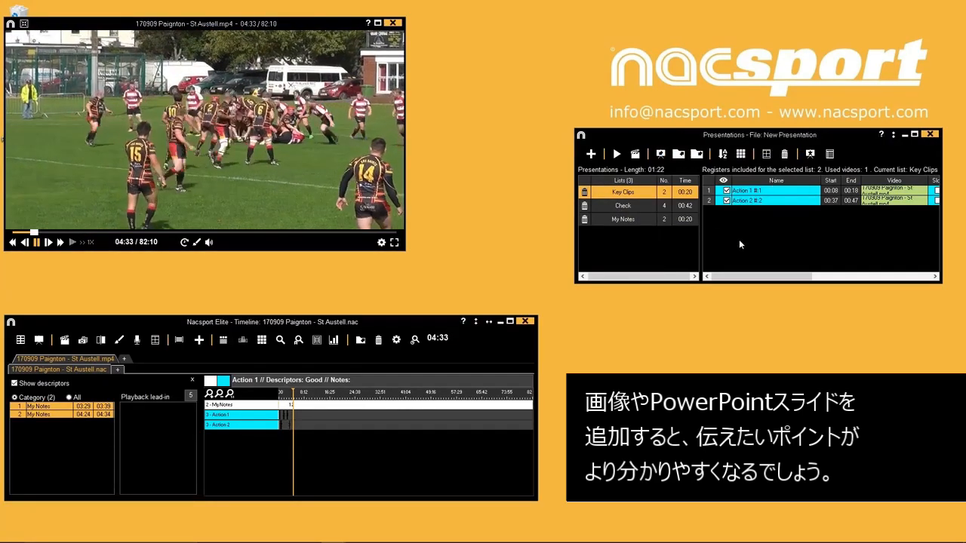
Open the Action 1 register in the Key Clips list and add the note "Check our chase procedure"
double_click(745, 191)
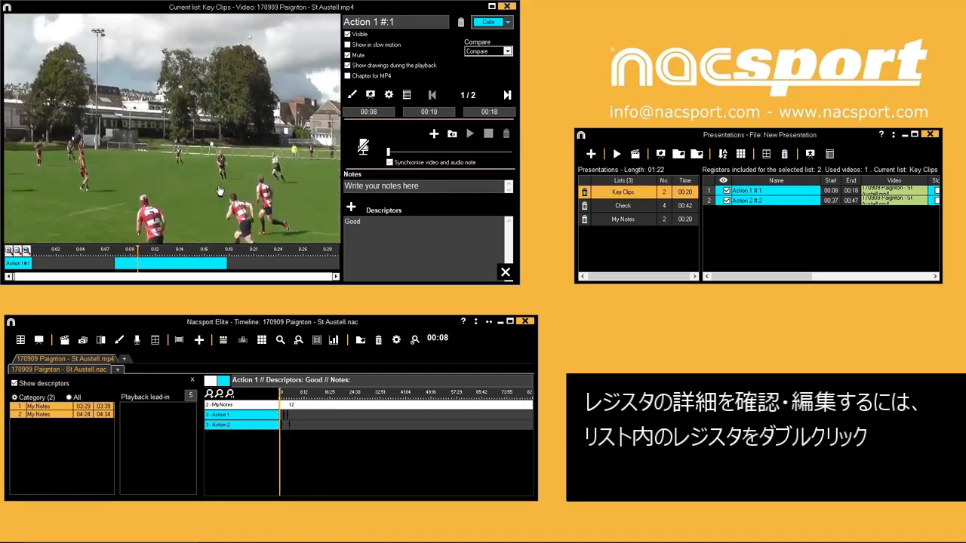
left_click(384, 185)
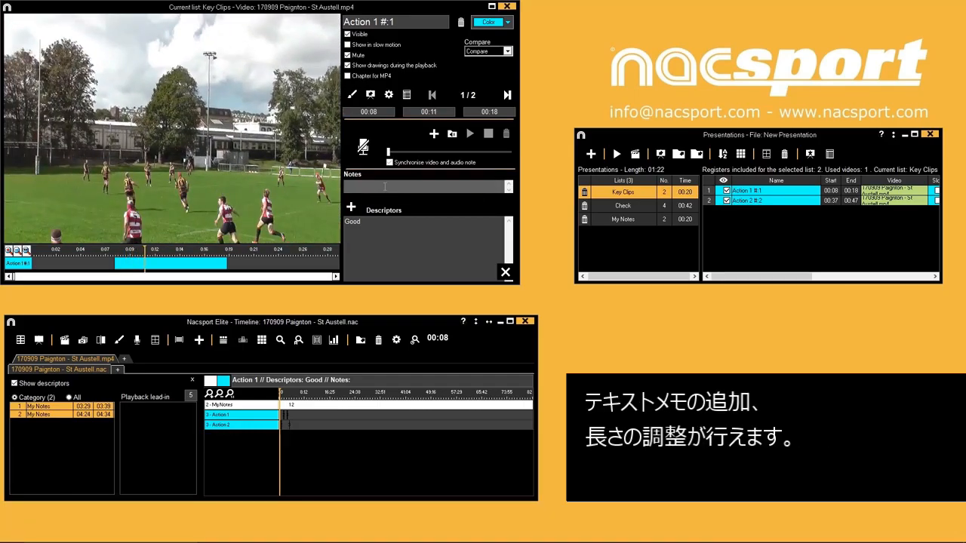
type("Check our chase procedure")
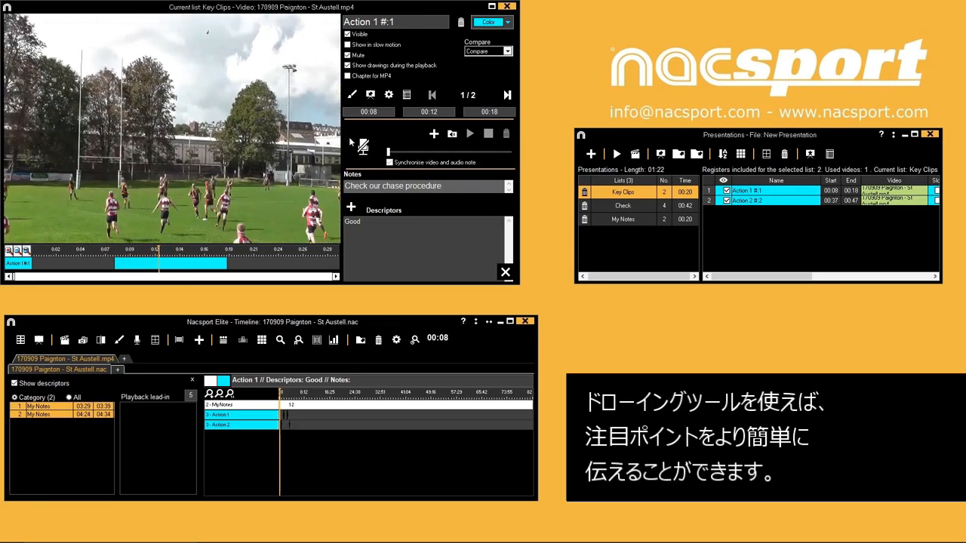
Open the drawing tool on the current Action 1 frame and draw a red linked line beneath the three chasing players
left_click(351, 95)
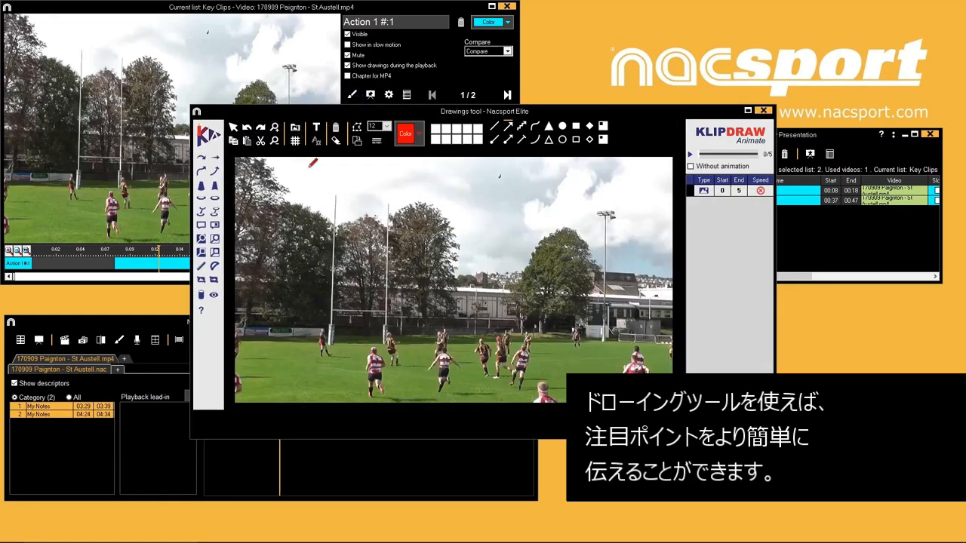
left_click(201, 212)
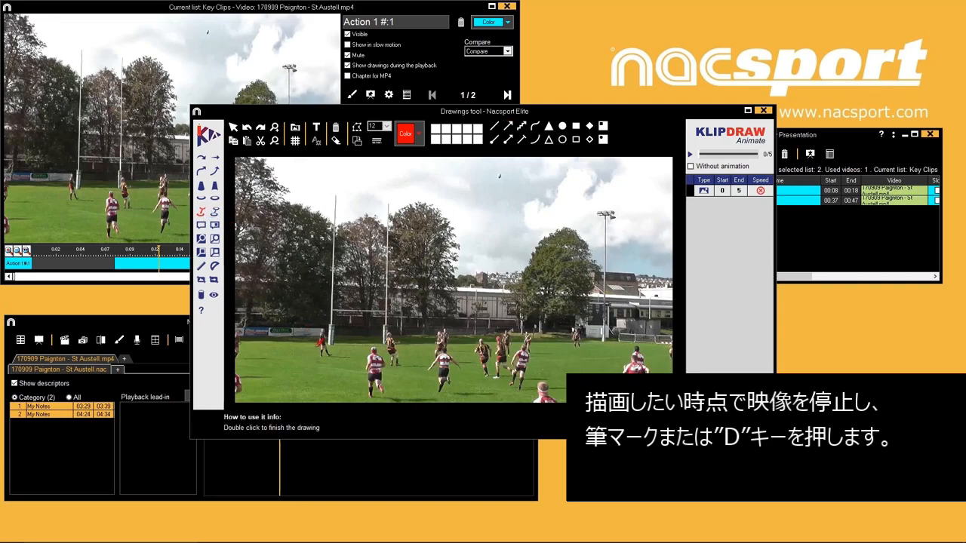
mouse_move(379, 393)
left_mouse_down()
mouse_move(368, 396)
mouse_move(382, 394)
left_mouse_up()
double_click(527, 387)
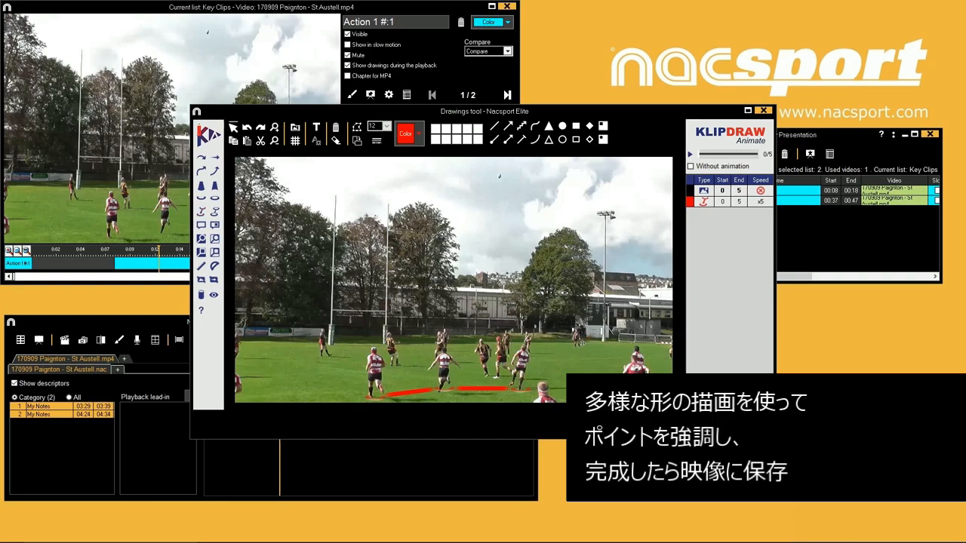
Place a red spotlight on the opposing player near the goal post and set its start time to 3
left_click(201, 186)
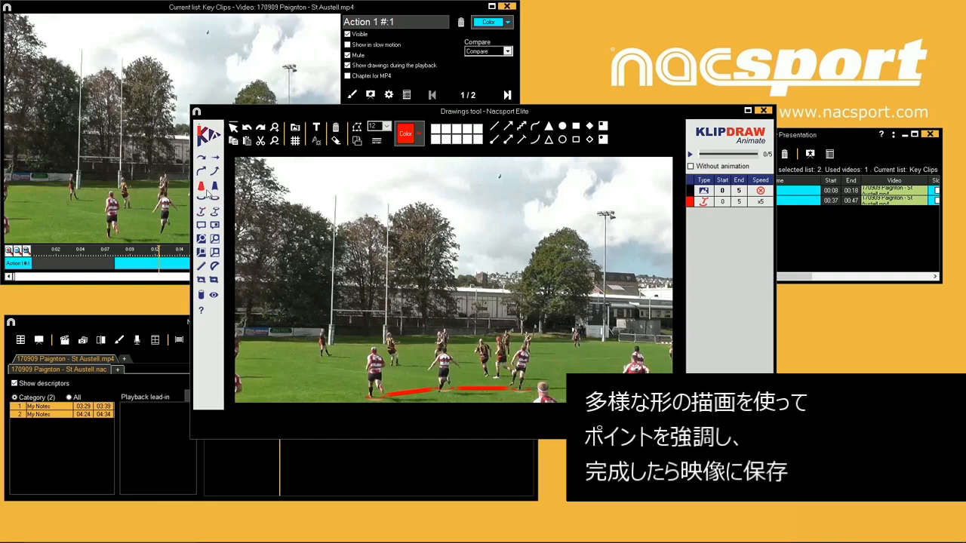
left_click(394, 366)
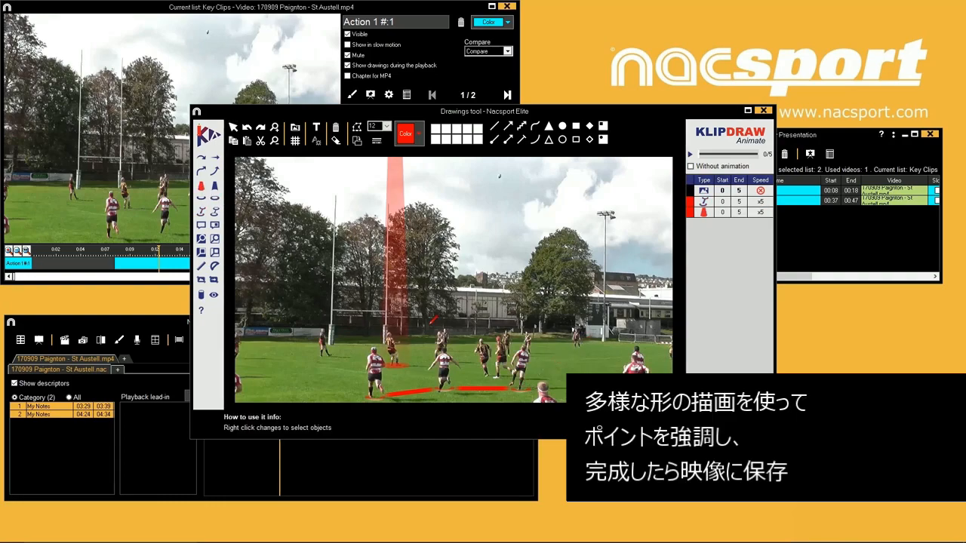
left_click(729, 213)
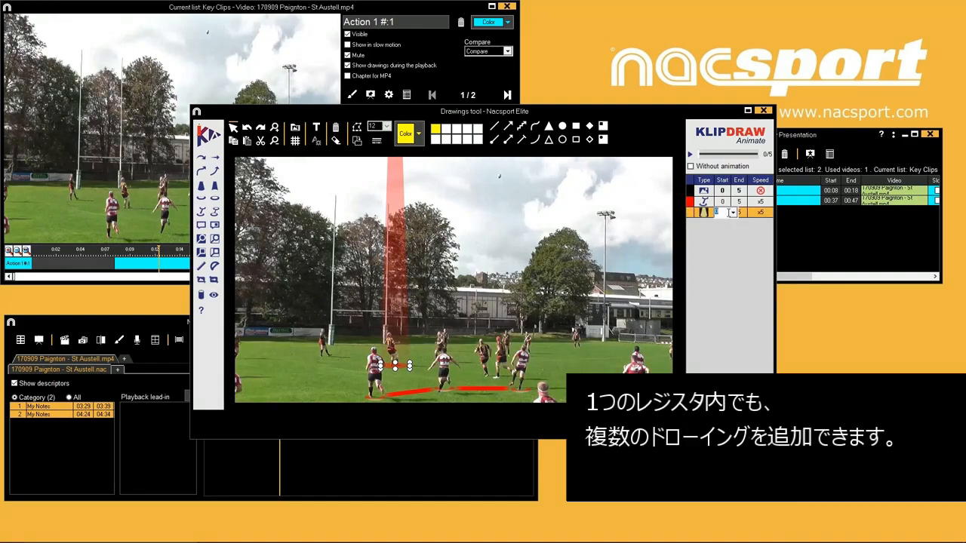
type("3")
key("Return")
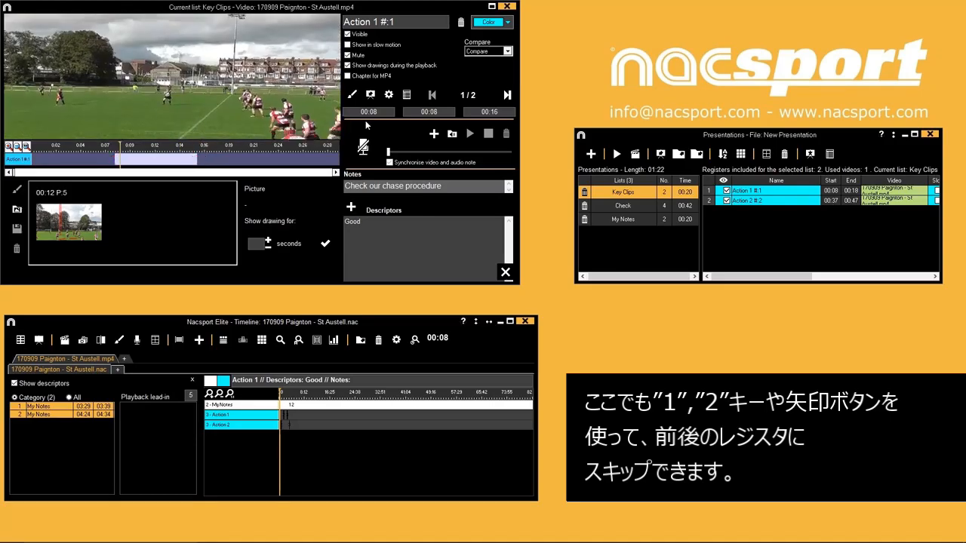
Skip to the Action 2 register, add the note "Good try", and close the register details
left_click(506, 96)
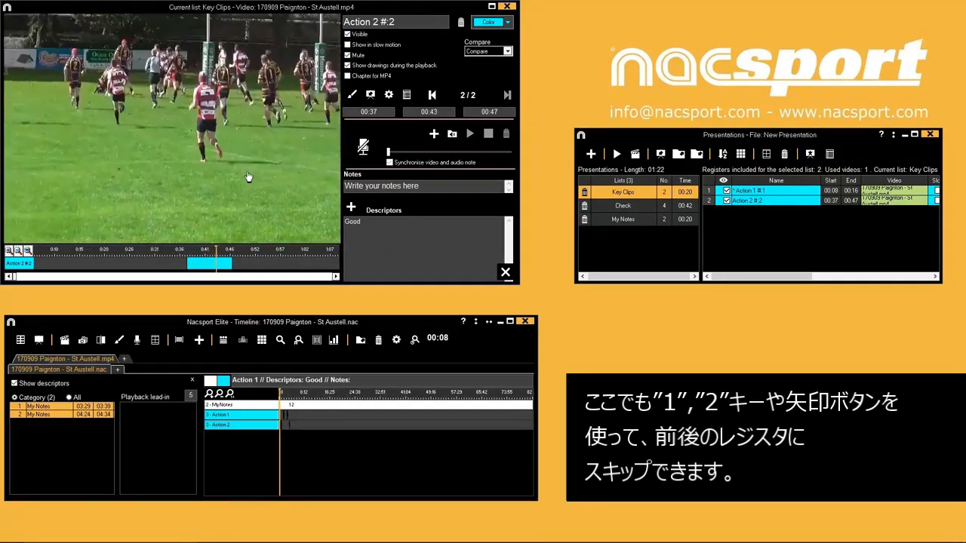
left_click(389, 185)
type("Good try")
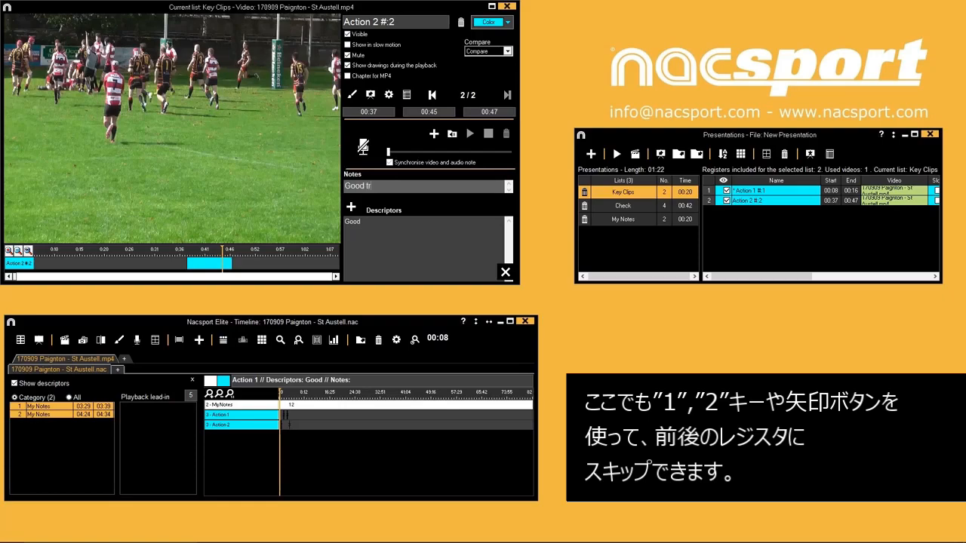
left_click(508, 7)
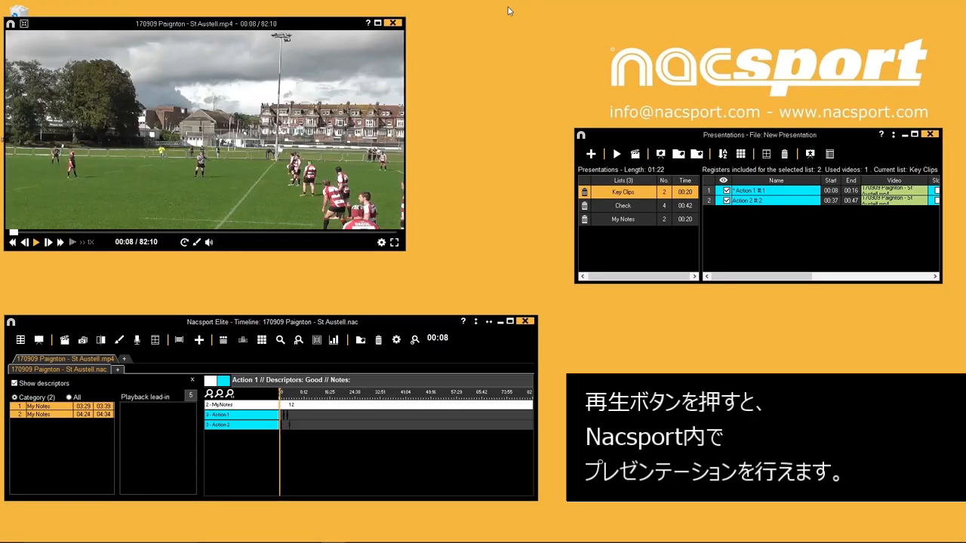
Play the Key Clips list in presentation mode, look at the playback display settings, and close the presentation player
left_click(617, 154)
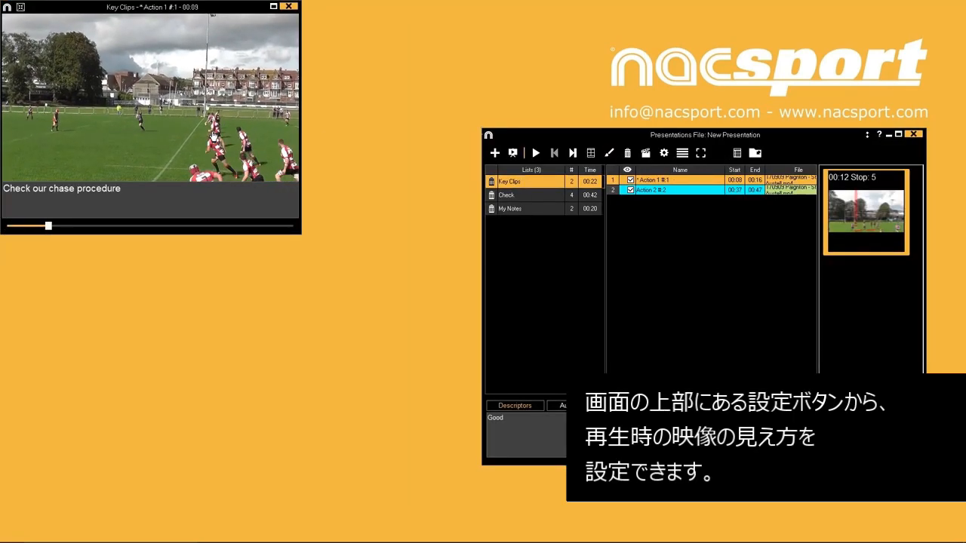
left_click(664, 153)
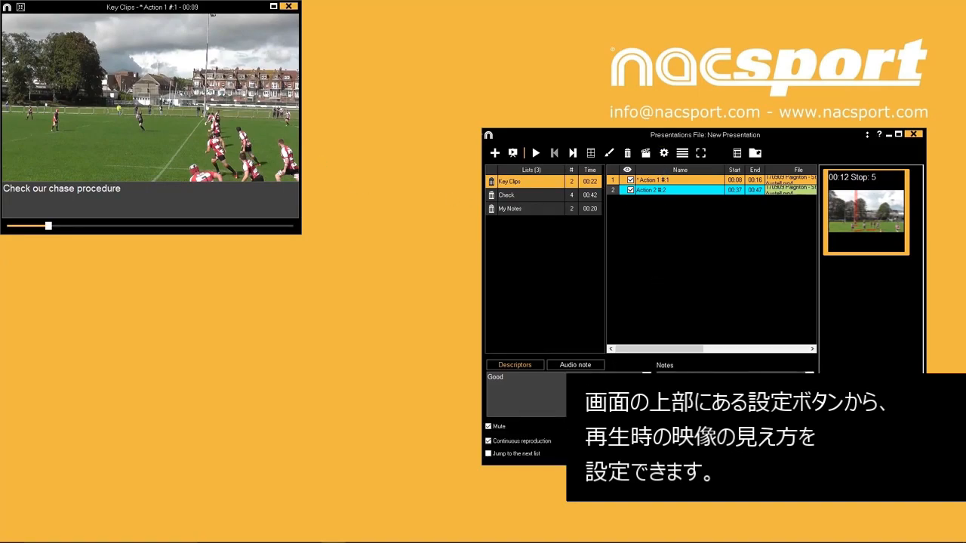
left_click(915, 135)
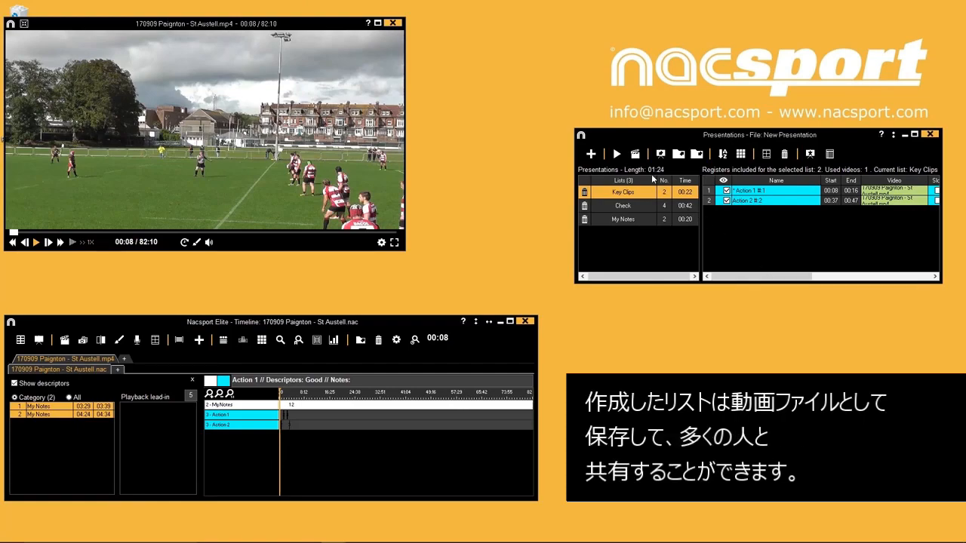
Start producing the selected Key Clips list as a video in mp4 format at 720p (1280x720) quality
left_click(637, 155)
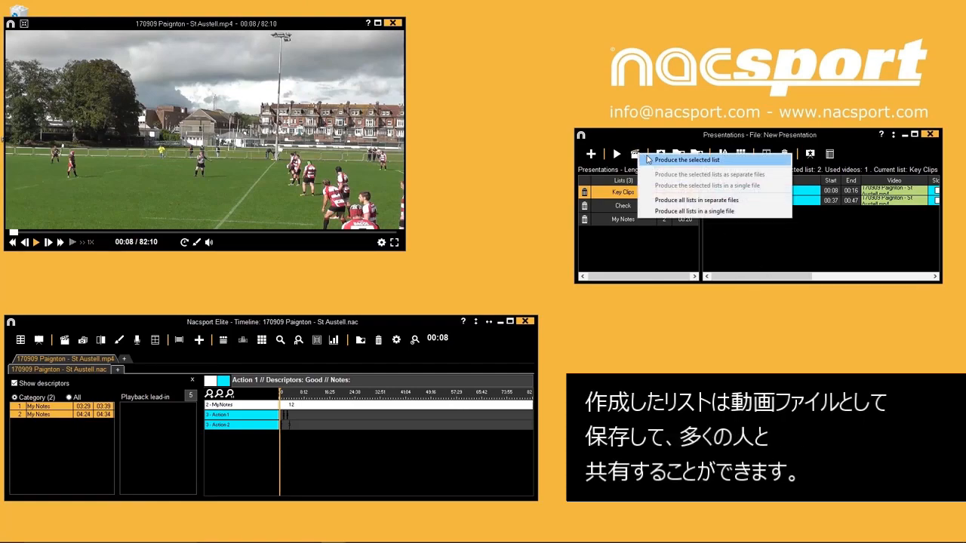
left_click(657, 161)
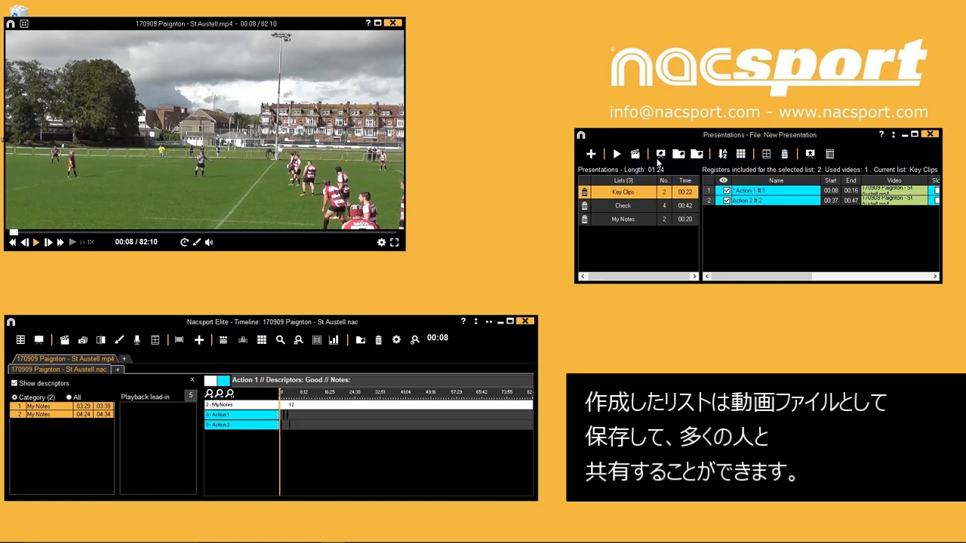
left_click(594, 276)
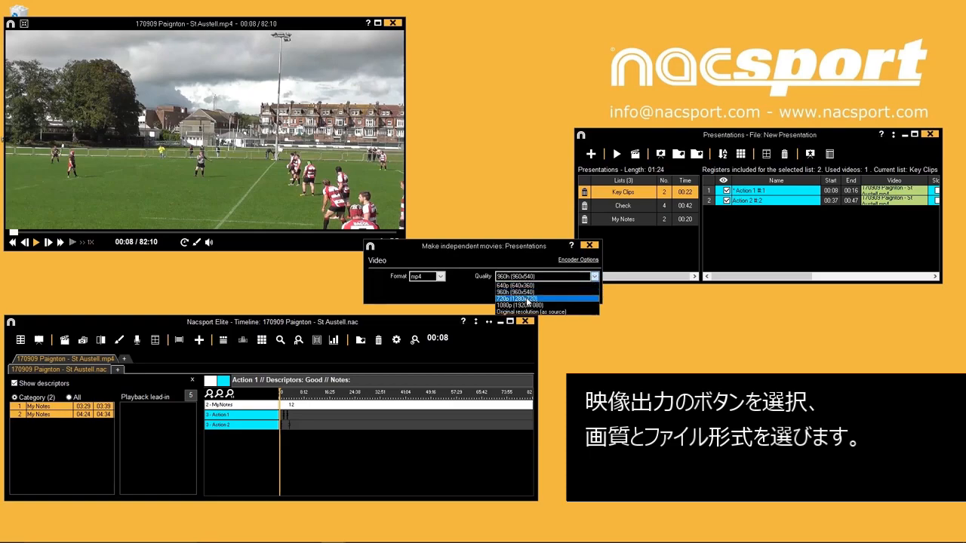
left_click(537, 298)
left_click(440, 277)
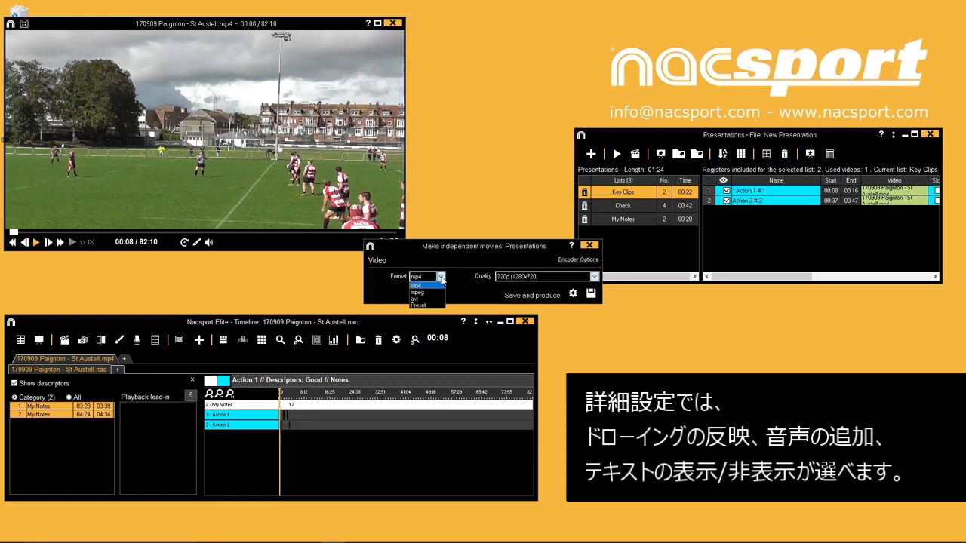
left_click(441, 281)
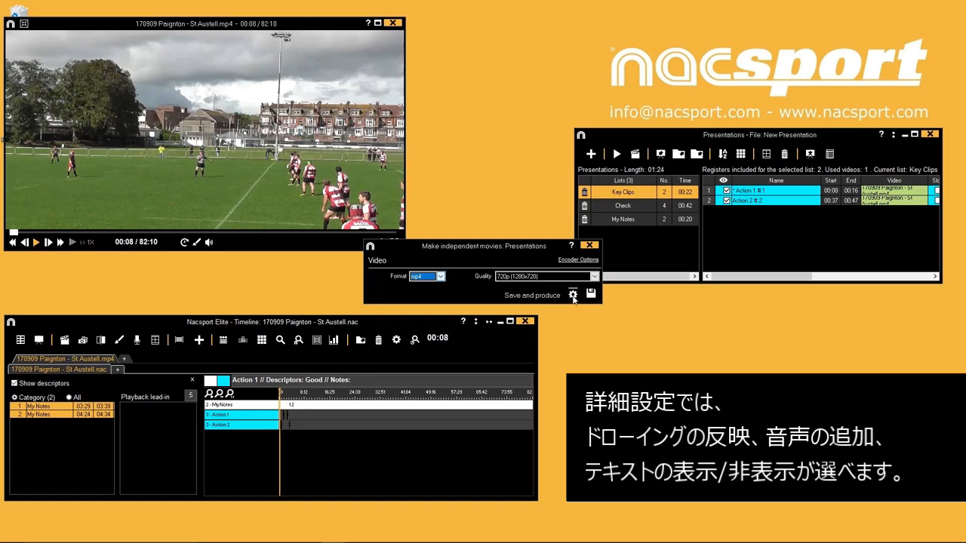
In the advanced production options, enable audio processing and texts, and show the notes in the video
left_click(573, 294)
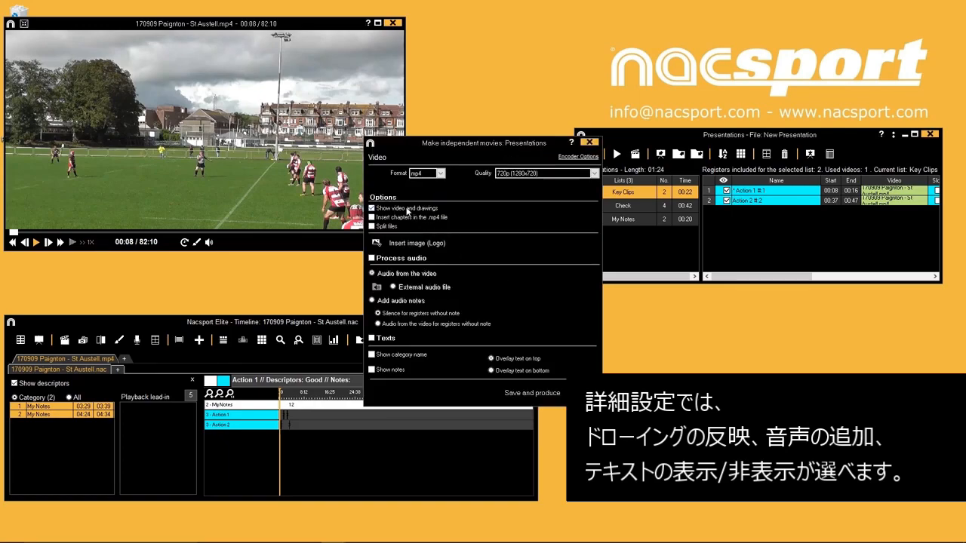
left_click(373, 258)
left_click(371, 338)
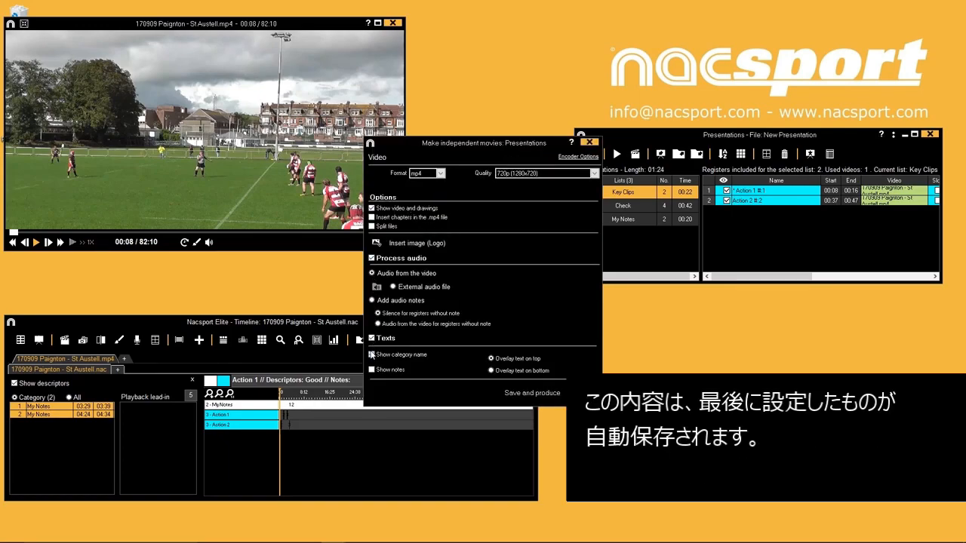
left_click(371, 369)
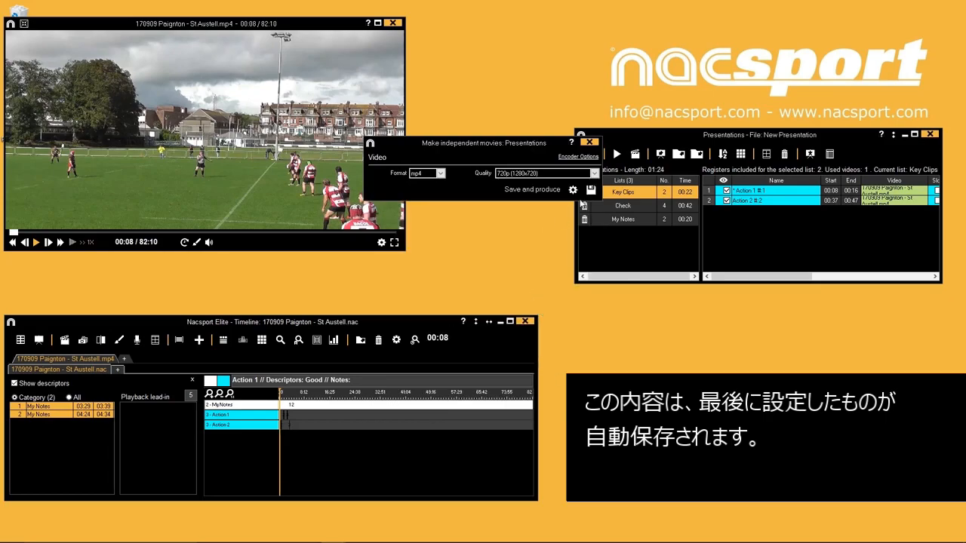
Save and produce the video as Key Clips.mp4 on the Desktop, and open its folder once produced
left_click(593, 194)
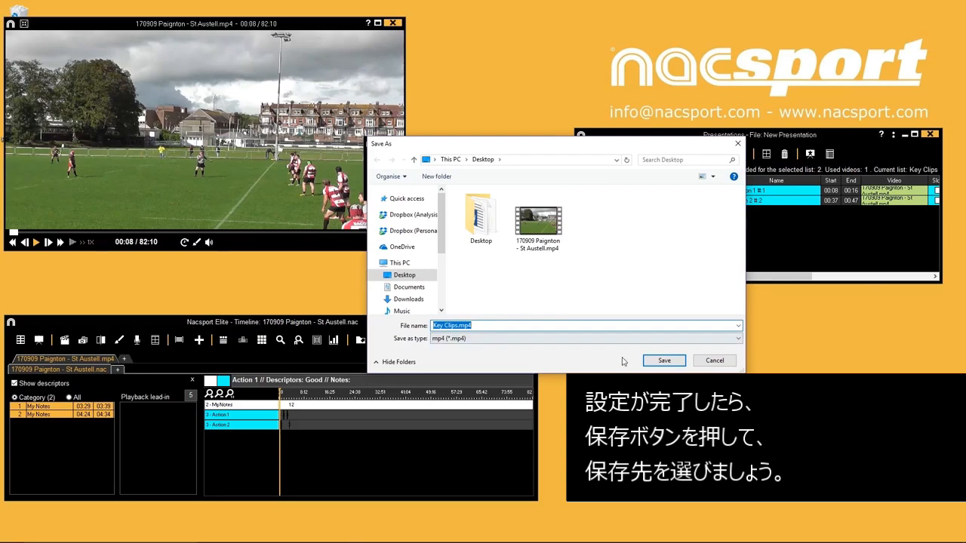
left_click(659, 362)
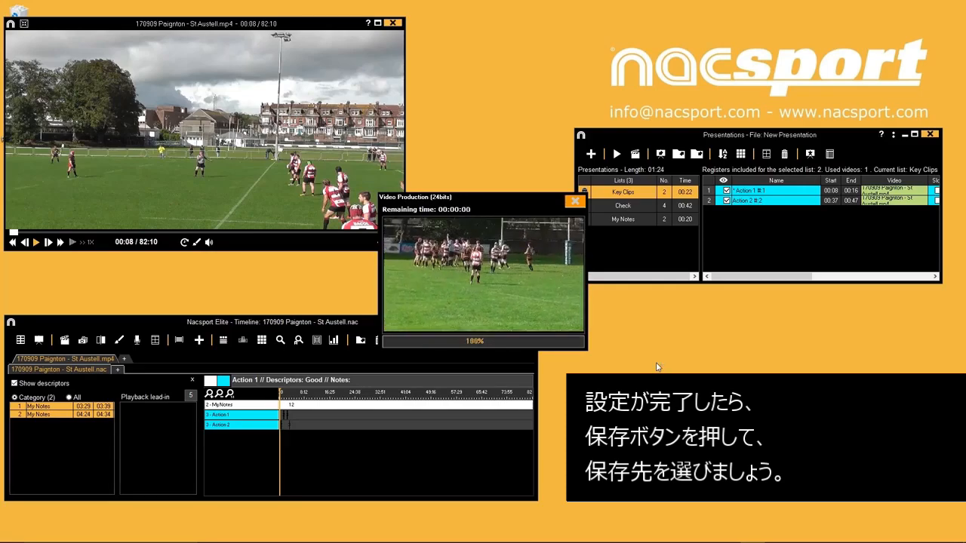
left_click(503, 323)
Play the exported Key Clips.mp4 in the Films & TV player to check its drawings and notes, and close the player
left_click(452, 188)
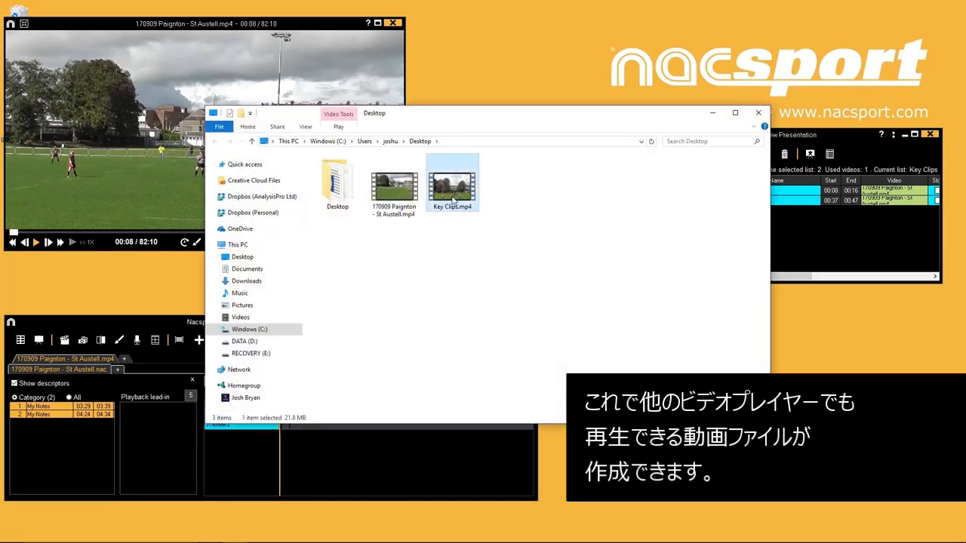
double_click(452, 197)
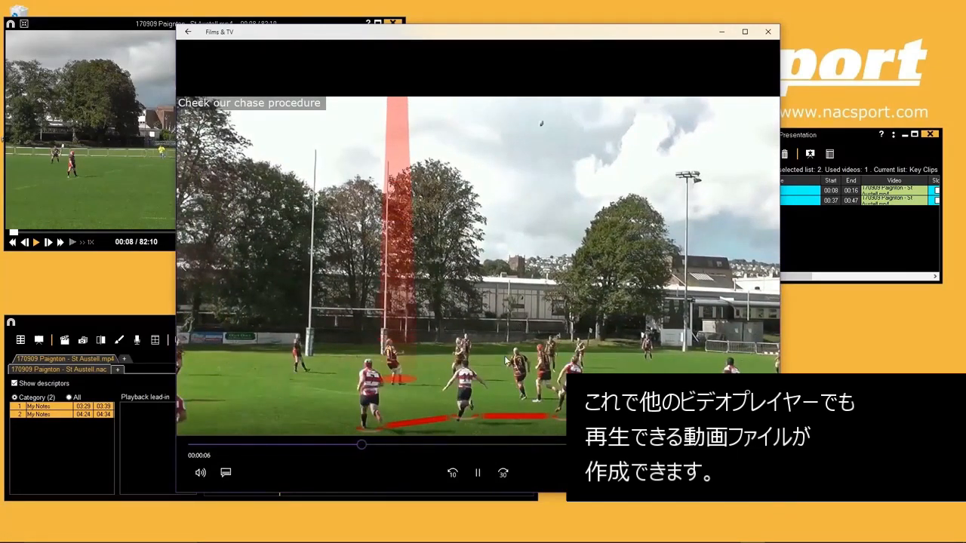
left_click(768, 32)
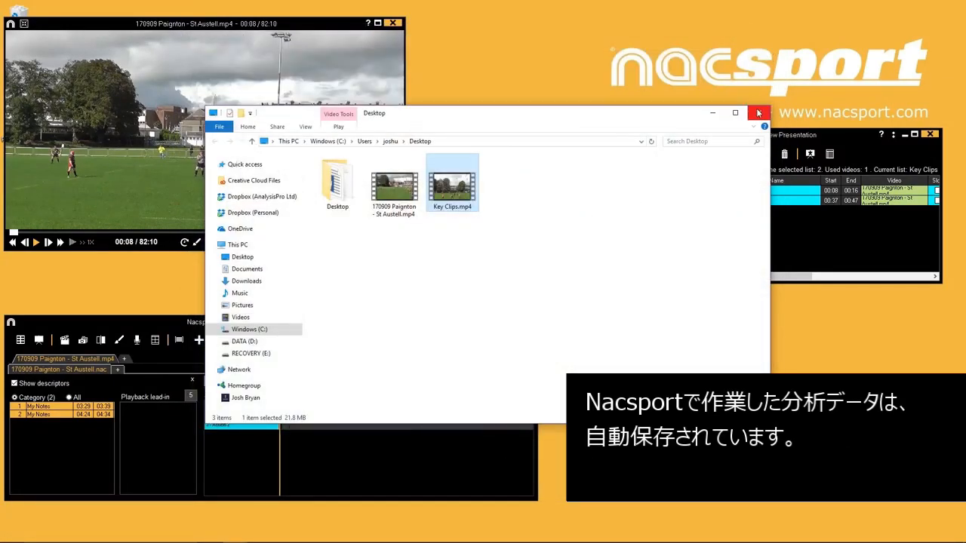
Close the Desktop folder and the movie production dialog, and close the timeline to return to the main menu
left_click(759, 112)
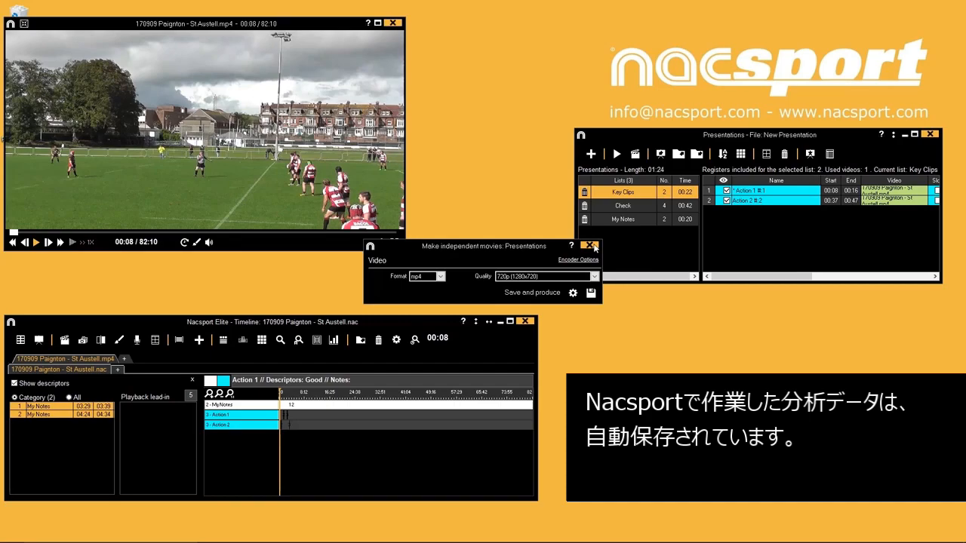
left_click(592, 246)
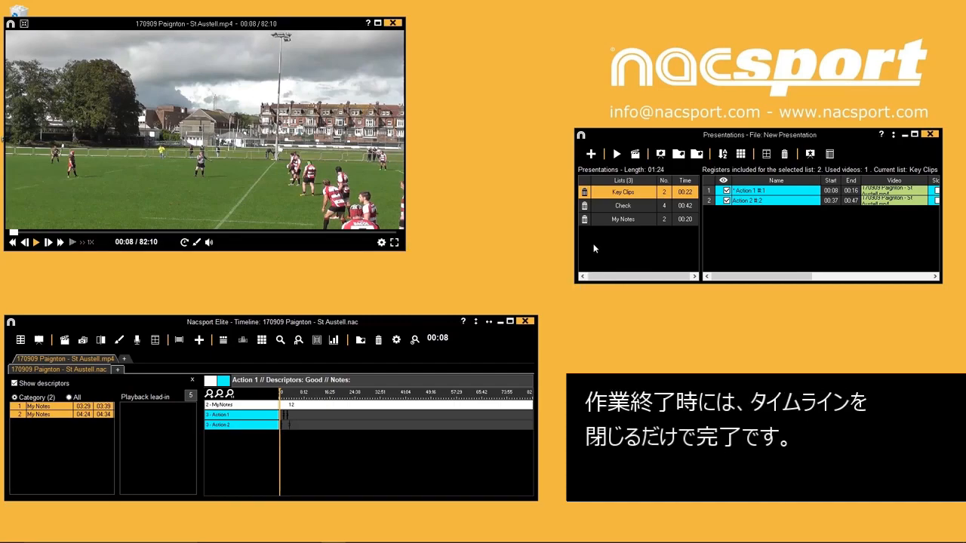
left_click(526, 323)
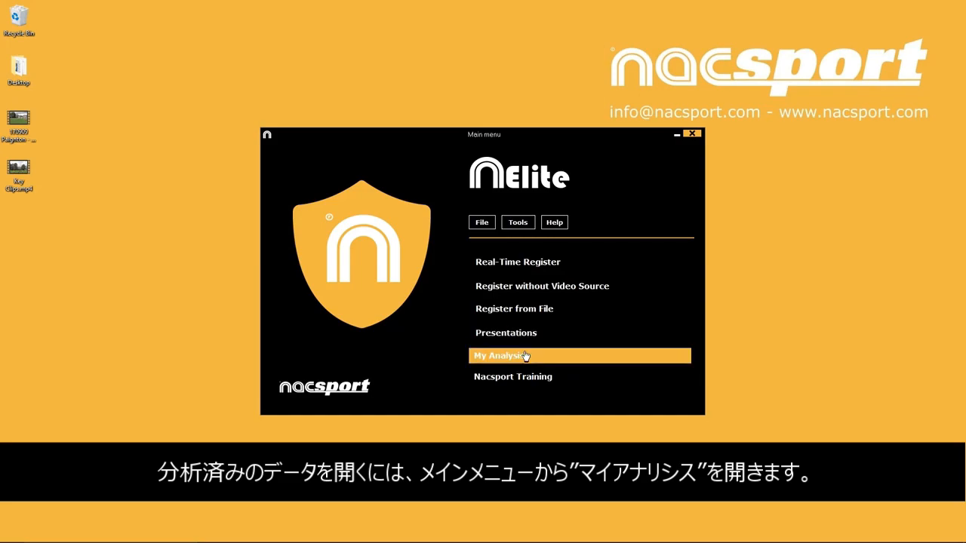
Open My Analysis, preview the registers and video of the 170909 Paignton - St Austell analysis, and close the preview
left_click(516, 355)
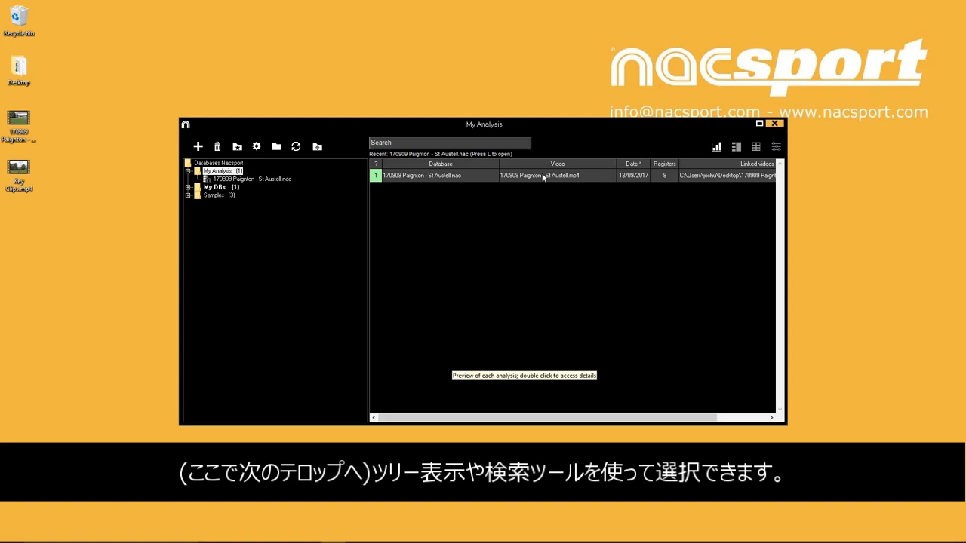
left_click(520, 177)
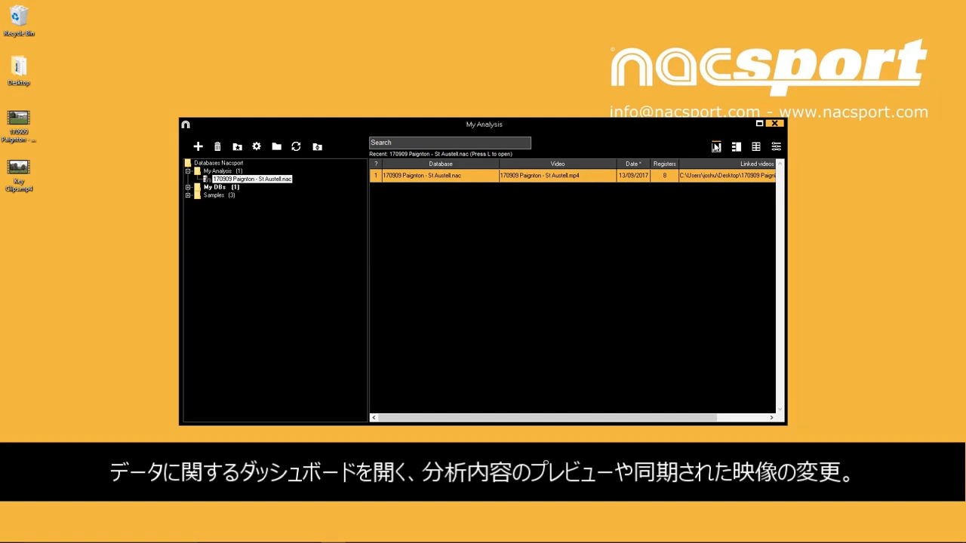
left_click(736, 147)
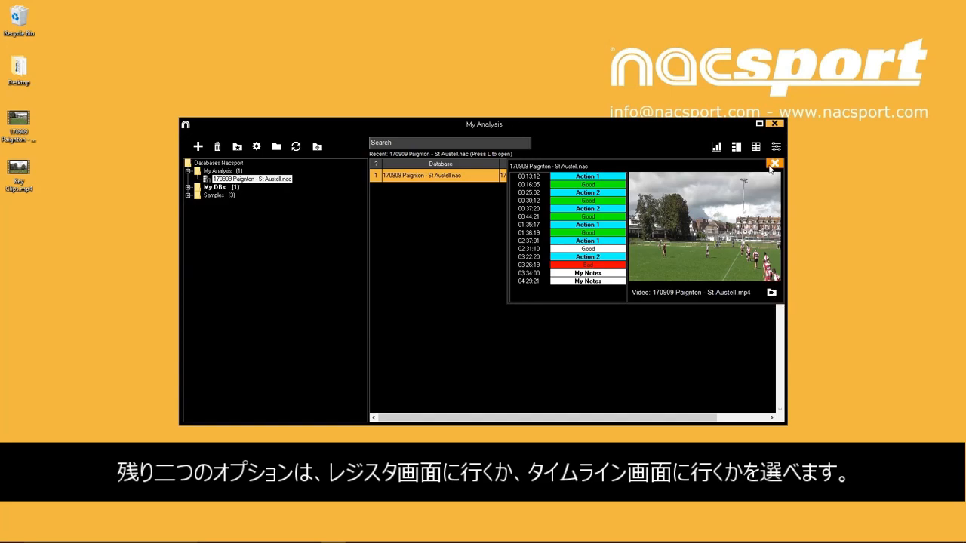
left_click(773, 164)
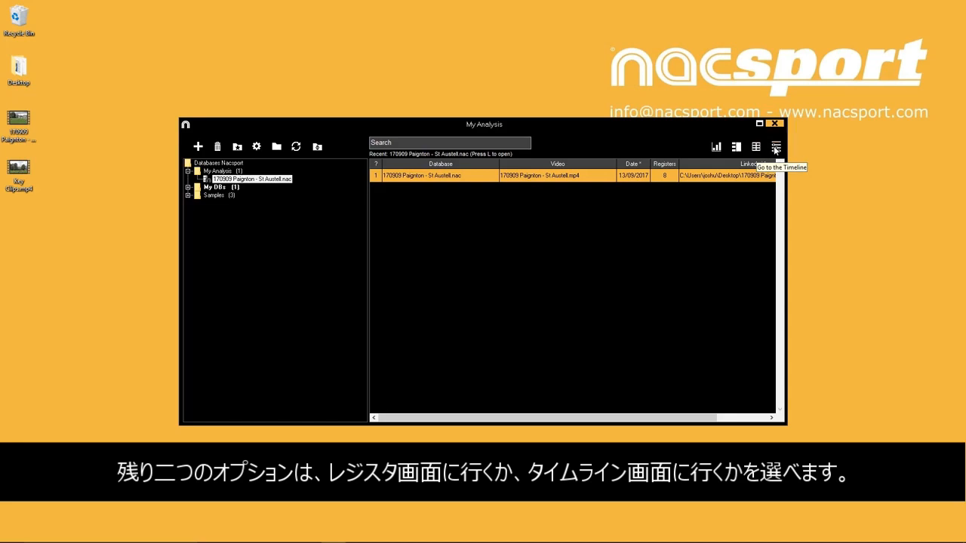
Open the selected analysis in the timeline to view it, and close the timeline again
left_click(775, 147)
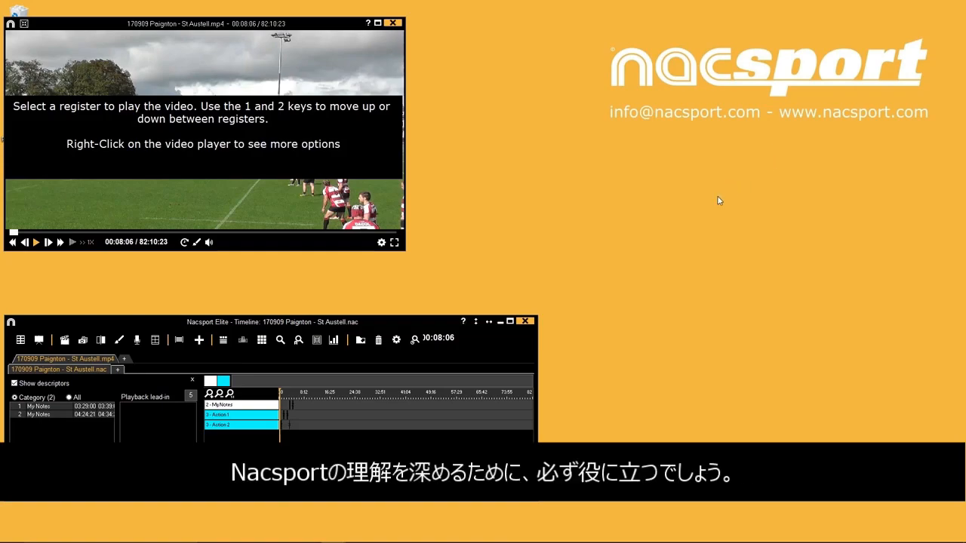
left_click(526, 322)
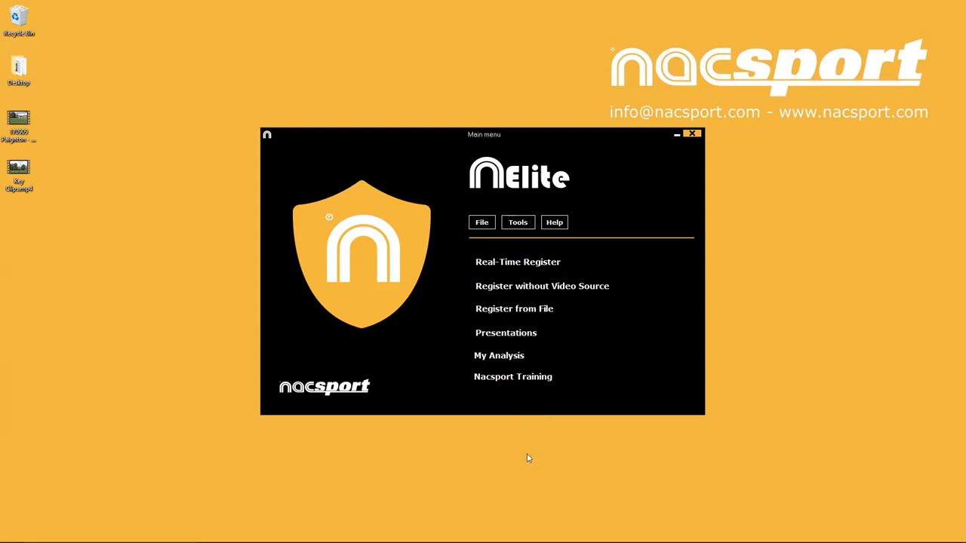